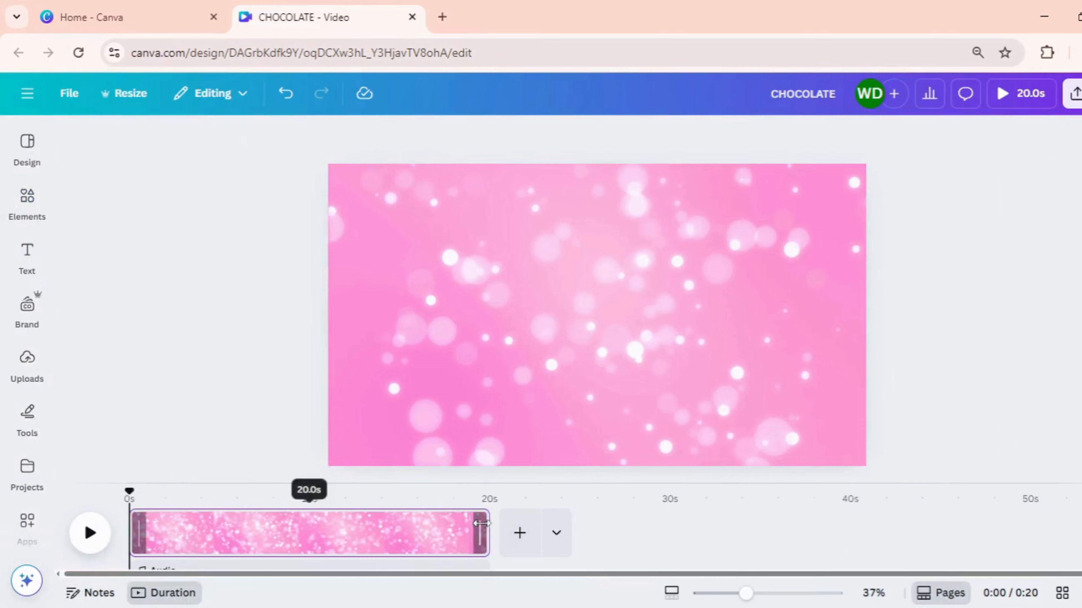
Trim the pink bokeh background clip to 7.6 seconds
{"action": "left_click_drag", "start_coordinate": [488, 528], "coordinate": [266, 510]}
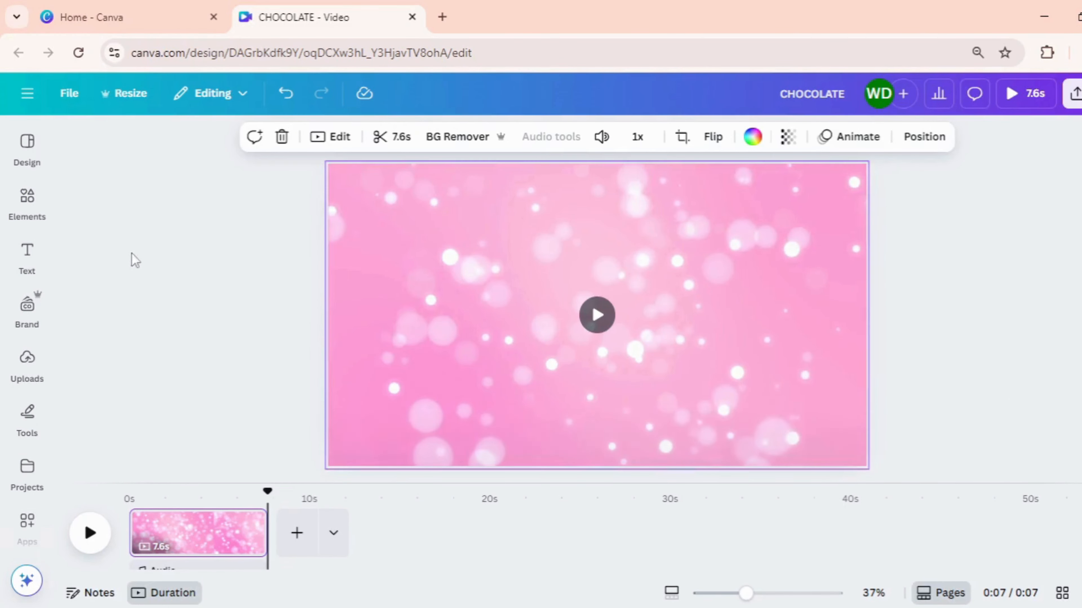
Search the elements for "ICE CREAM STRAWBERRY" and show only photo results
{"action": "left_click", "coordinate": [45, 220]}
{"action": "left_click_drag", "start_coordinate": [158, 137], "coordinate": [99, 143]}
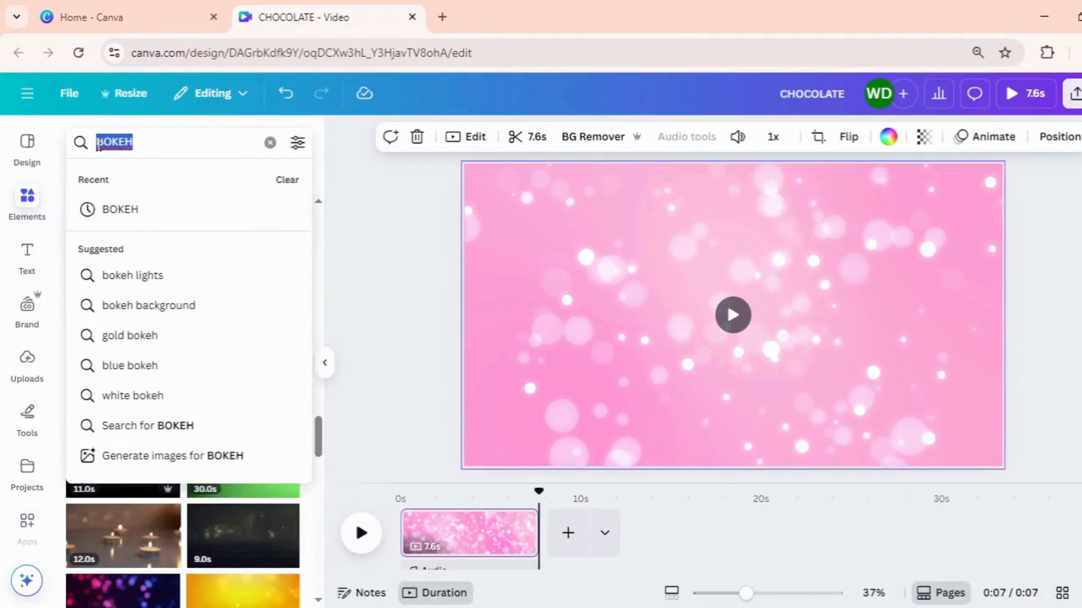
{"action": "key", "text": "BackSpace"}
{"action": "type", "text": "ICE "}
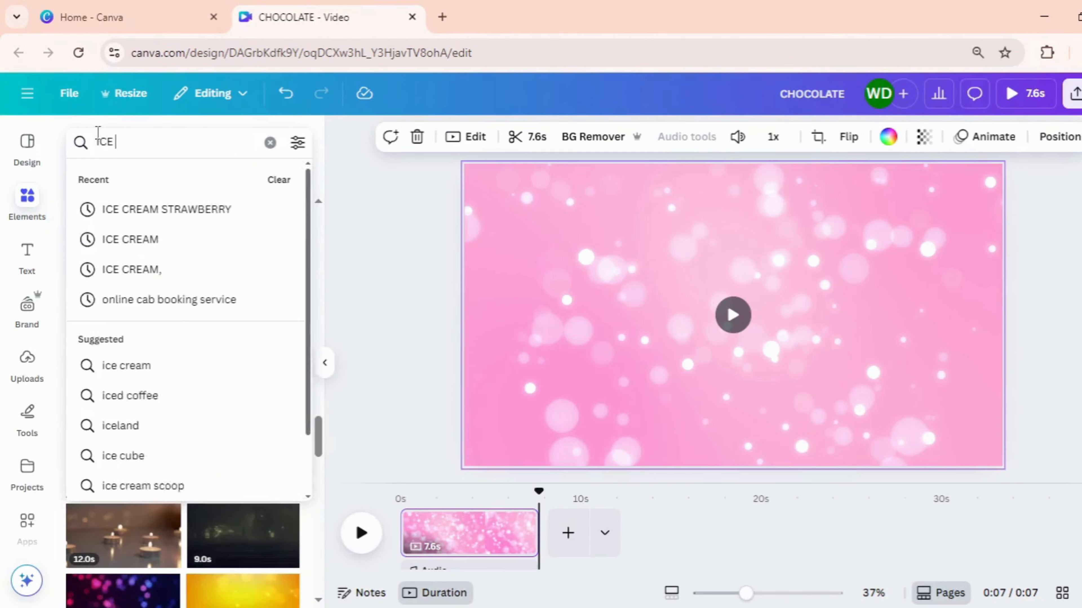
{"action": "type", "text": "CREAM"}
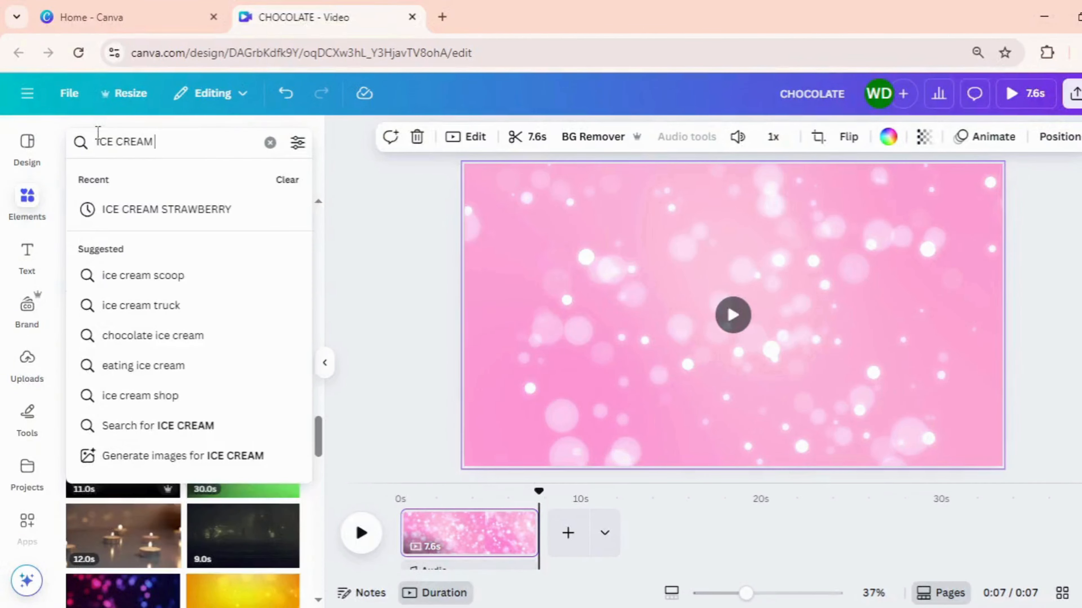
{"action": "type", "text": " STRAW"}
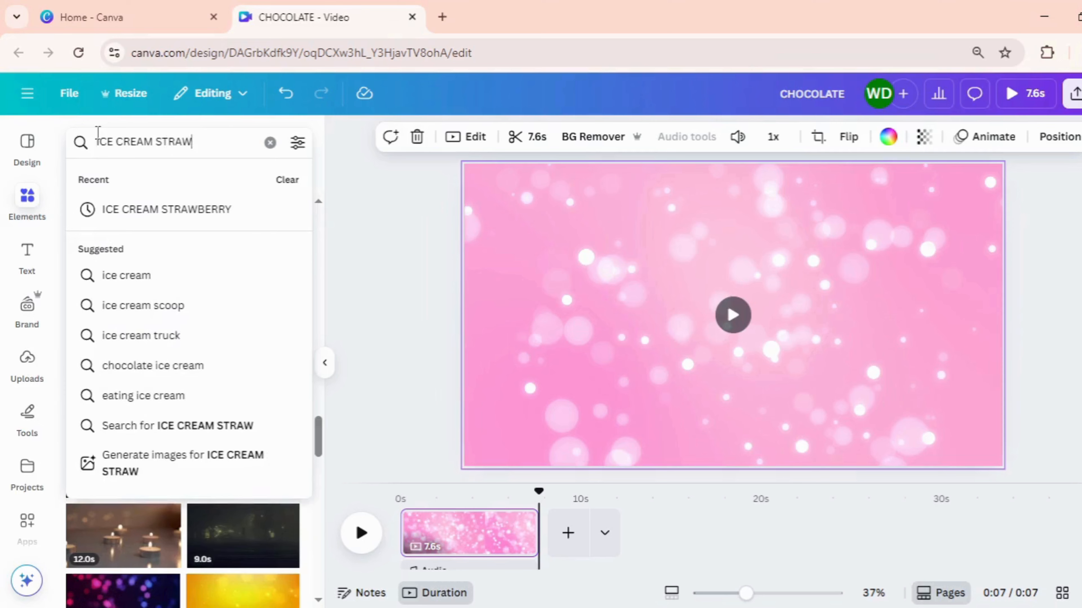
{"action": "left_click", "coordinate": [200, 215]}
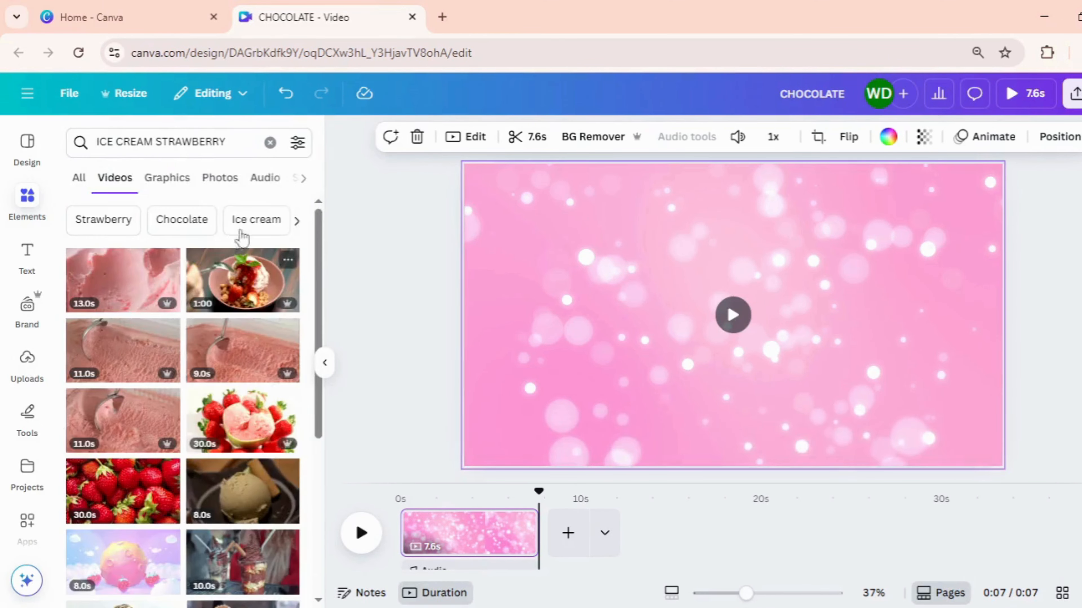
{"action": "left_click", "coordinate": [229, 189]}
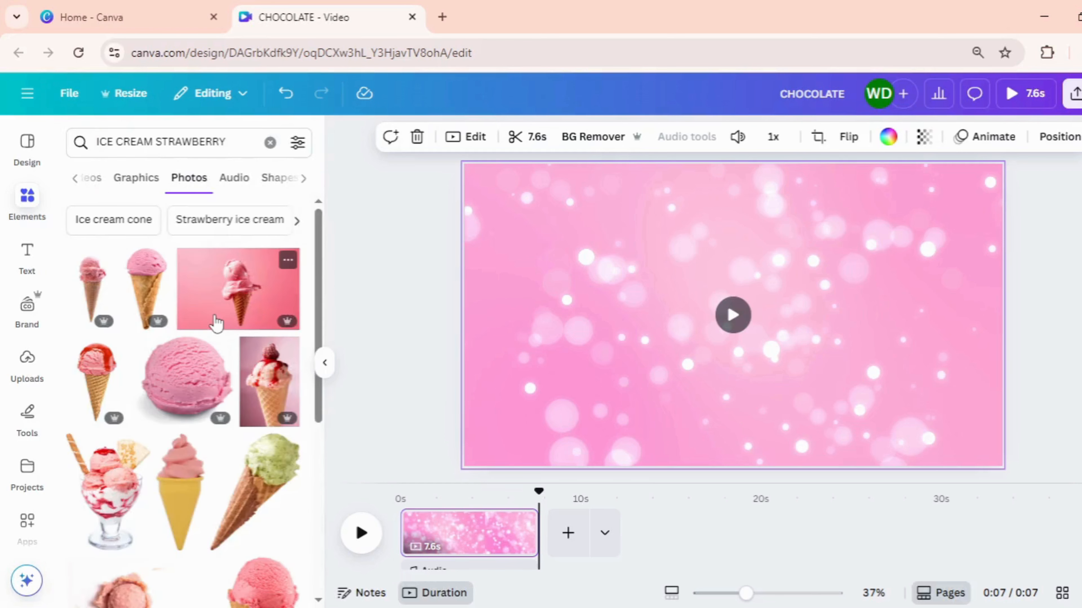
Add the photo of the strawberry sundae cup on a wooden board to the page and remove its background
{"action": "scroll", "coordinate": [217, 324], "scroll_direction": "down", "scroll_amount": 4}
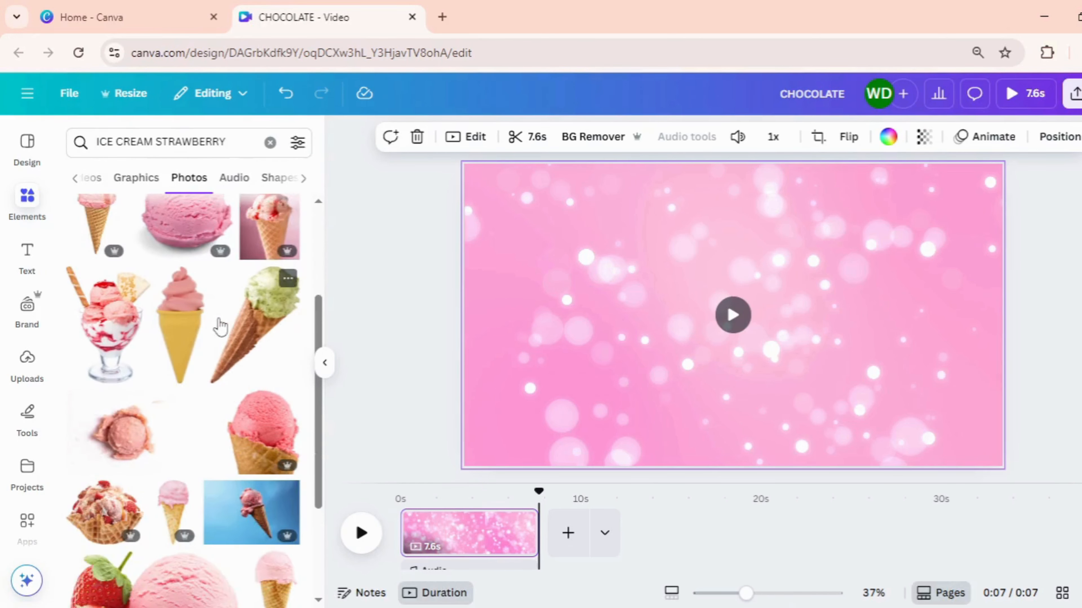
{"action": "scroll", "coordinate": [219, 326], "scroll_direction": "down", "scroll_amount": 8}
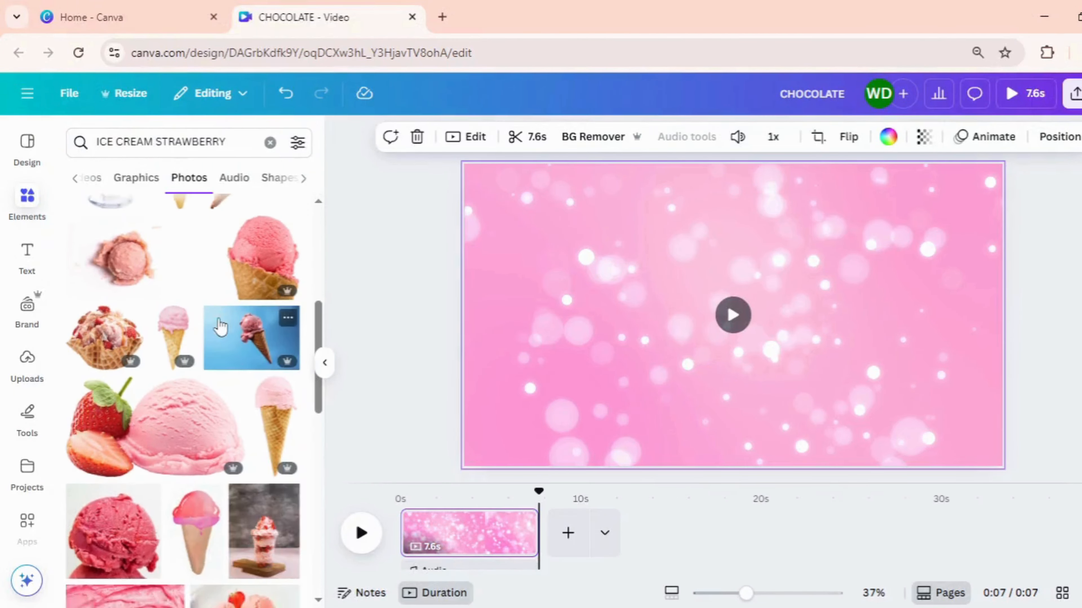
{"action": "left_click", "coordinate": [268, 372]}
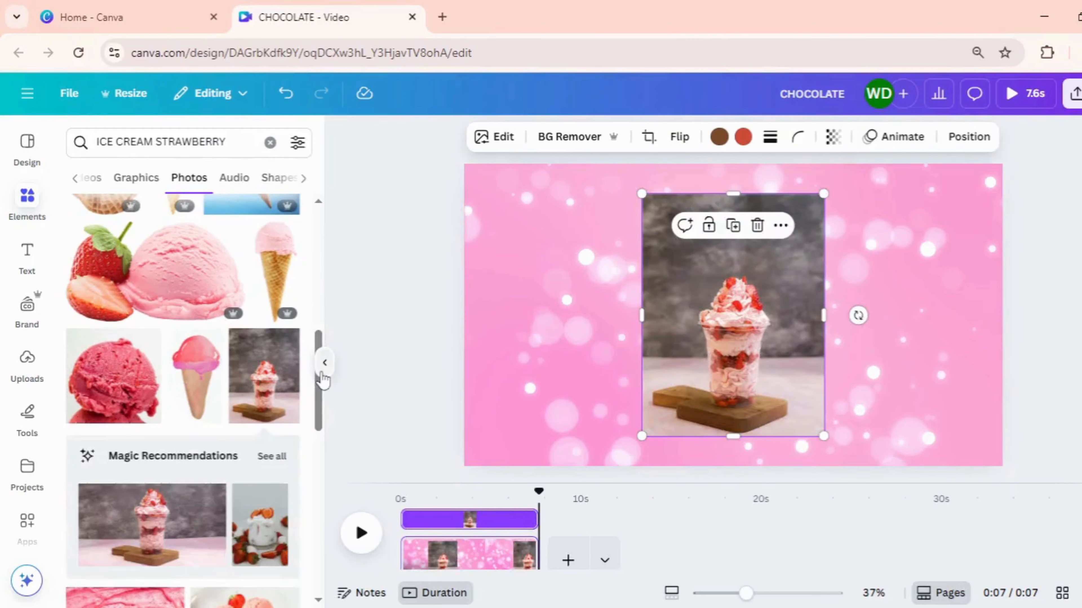
{"action": "left_click", "coordinate": [325, 363]}
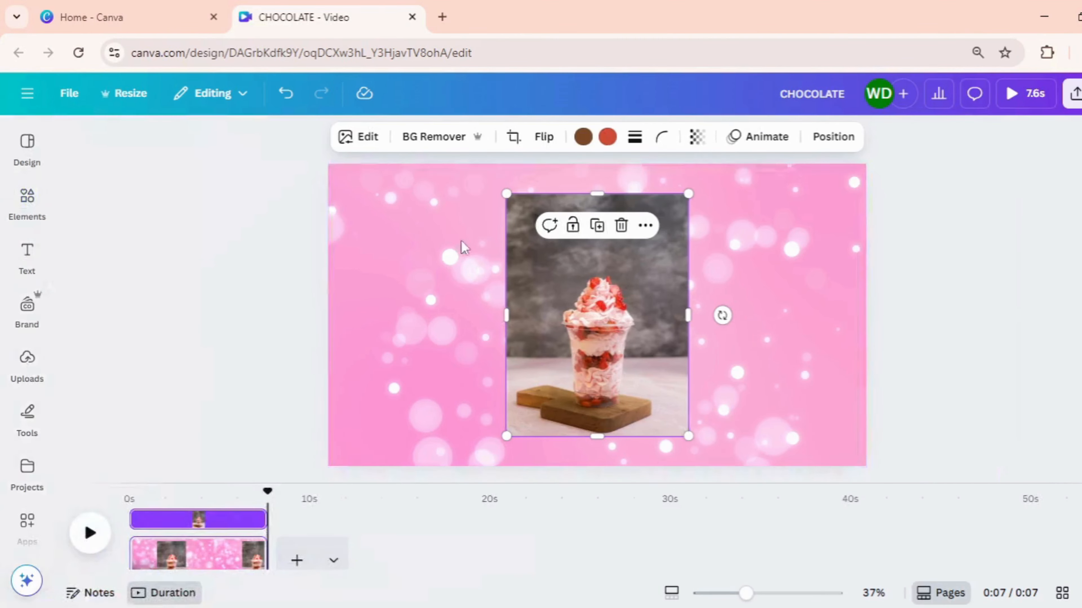
{"action": "left_click", "coordinate": [437, 137]}
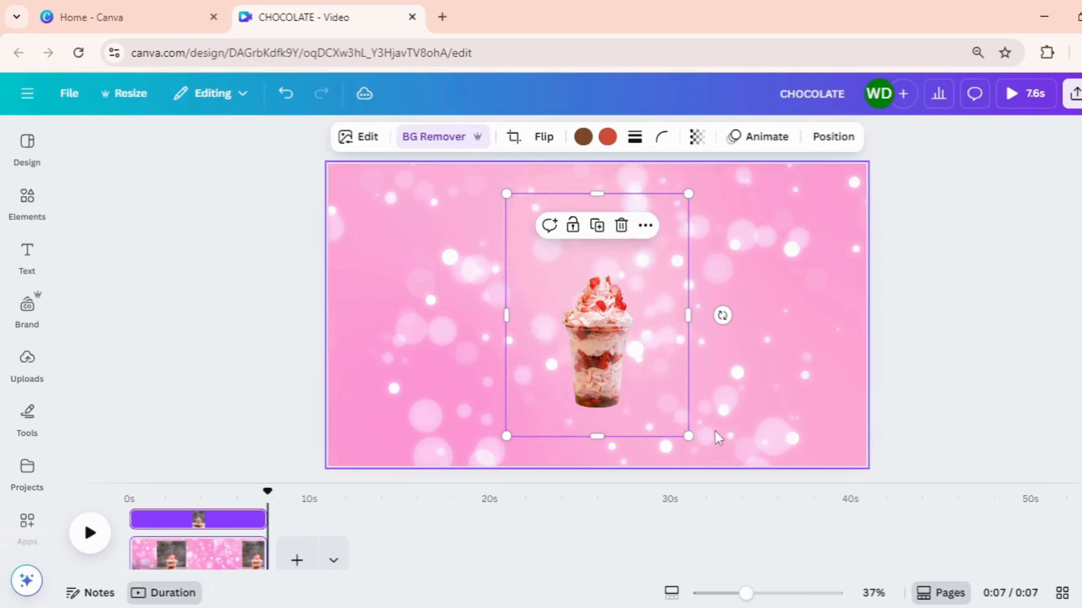
Crop all four sides of the sundae image closely around the cup
{"action": "left_click_drag", "start_coordinate": [600, 194], "coordinate": [598, 263]}
{"action": "left_click_drag", "start_coordinate": [593, 435], "coordinate": [596, 420]}
{"action": "left_click_drag", "start_coordinate": [684, 337], "coordinate": [649, 341]}
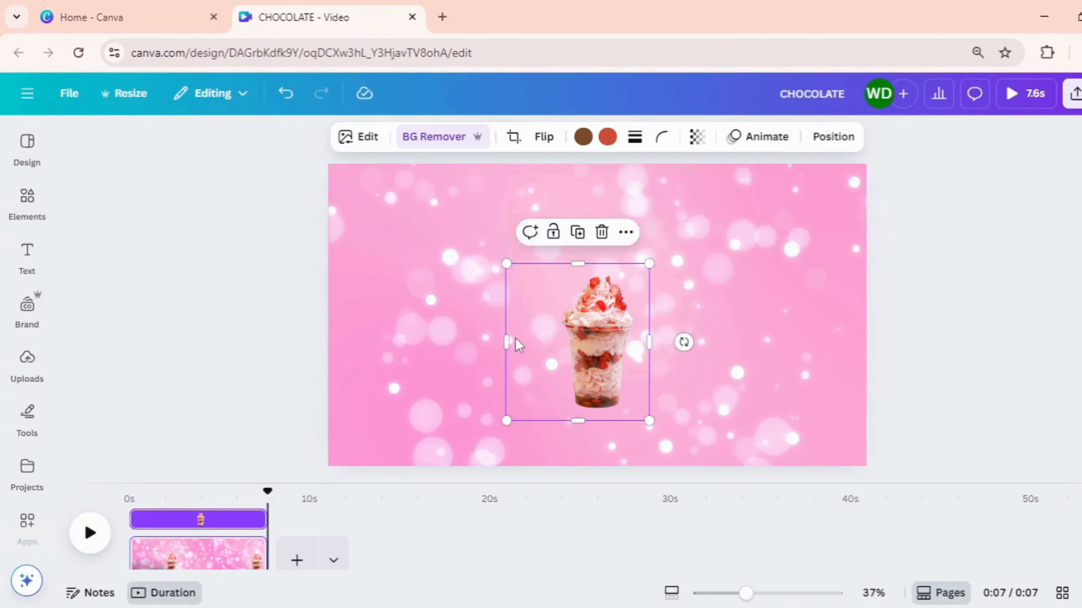
{"action": "left_click_drag", "start_coordinate": [517, 341], "coordinate": [551, 341]}
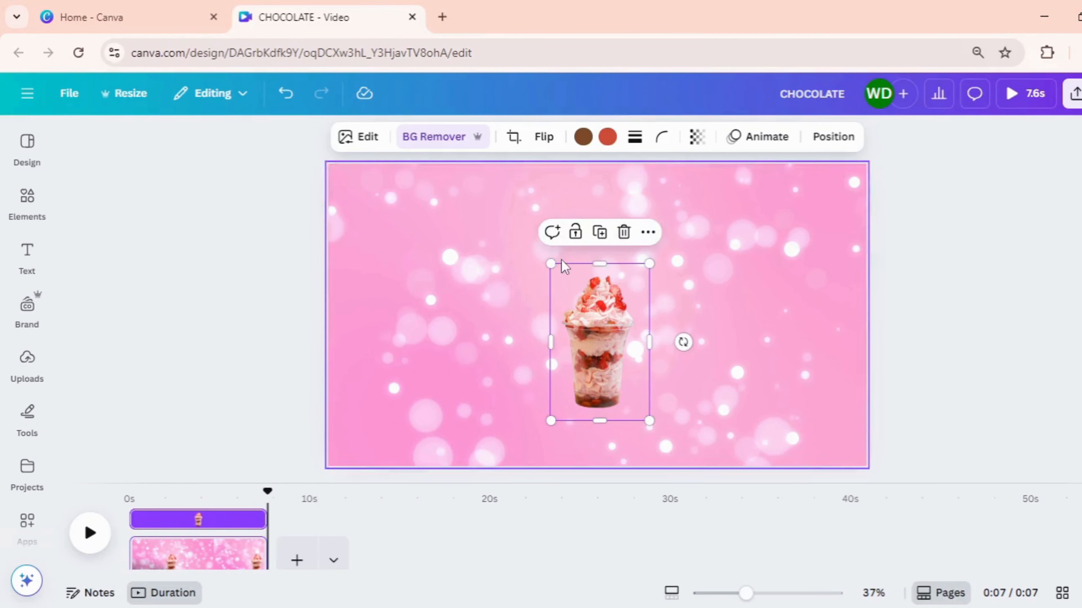
Tilt the sundae cup counterclockwise and enlarge it to fill the page height along the design's right side
{"action": "left_click_drag", "start_coordinate": [684, 342], "coordinate": [683, 326]}
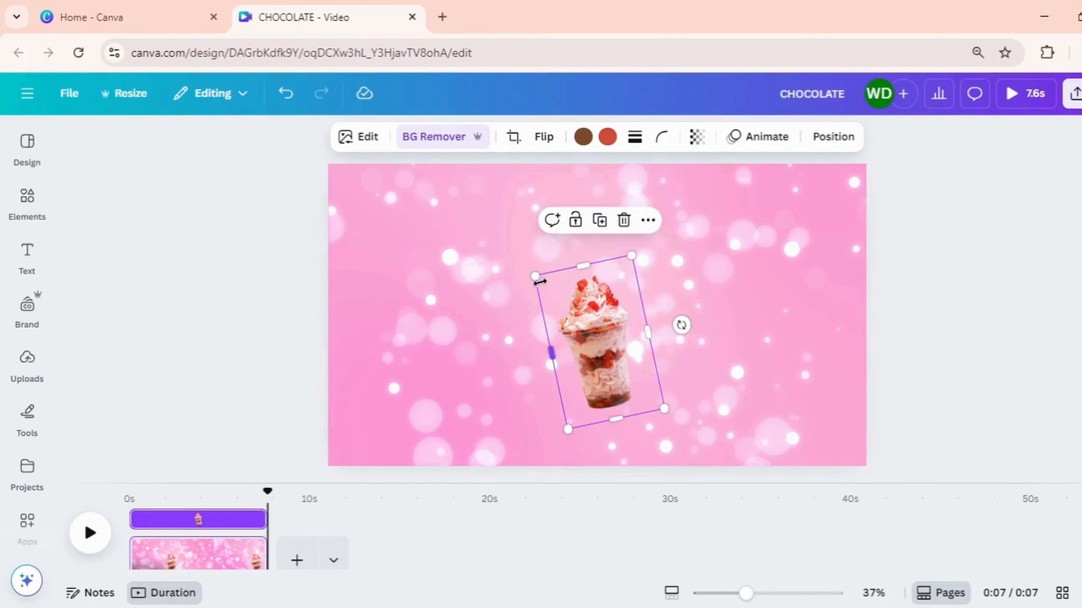
{"action": "left_click_drag", "start_coordinate": [533, 275], "coordinate": [369, 194]}
{"action": "left_click_drag", "start_coordinate": [518, 293], "coordinate": [770, 352]}
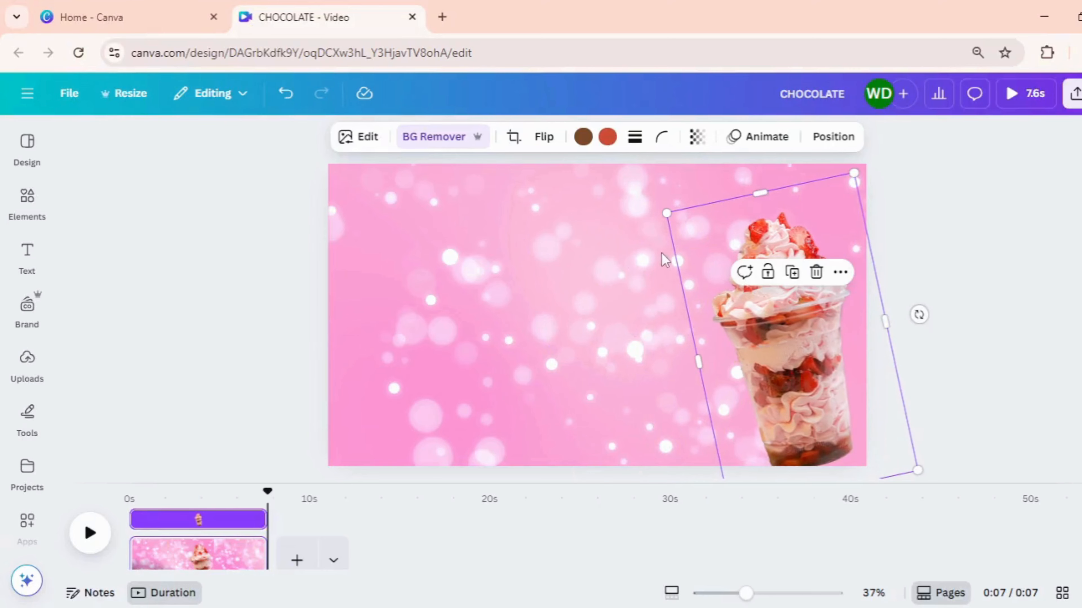
{"action": "left_click_drag", "start_coordinate": [667, 212], "coordinate": [597, 197]}
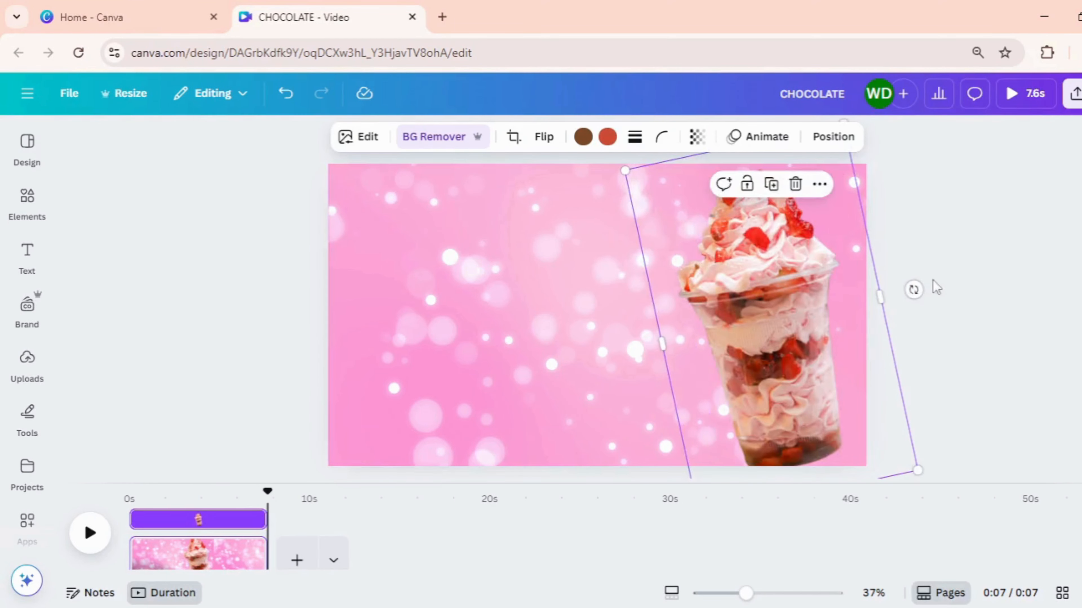
{"action": "left_click_drag", "start_coordinate": [914, 290], "coordinate": [906, 268]}
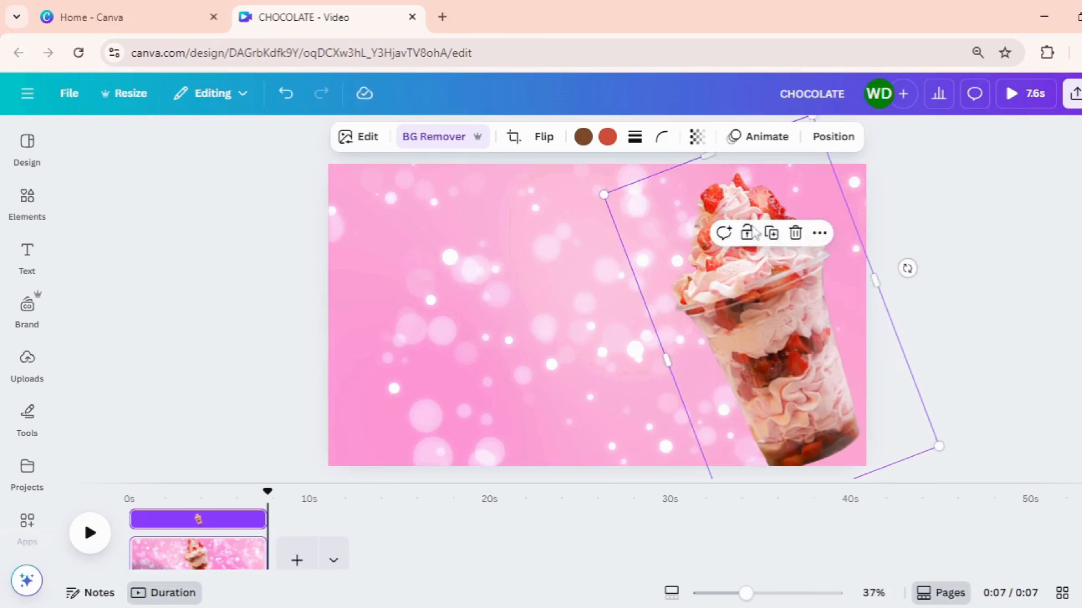
{"action": "left_click_drag", "start_coordinate": [602, 196], "coordinate": [588, 179]}
{"action": "left_click", "coordinate": [1014, 278]}
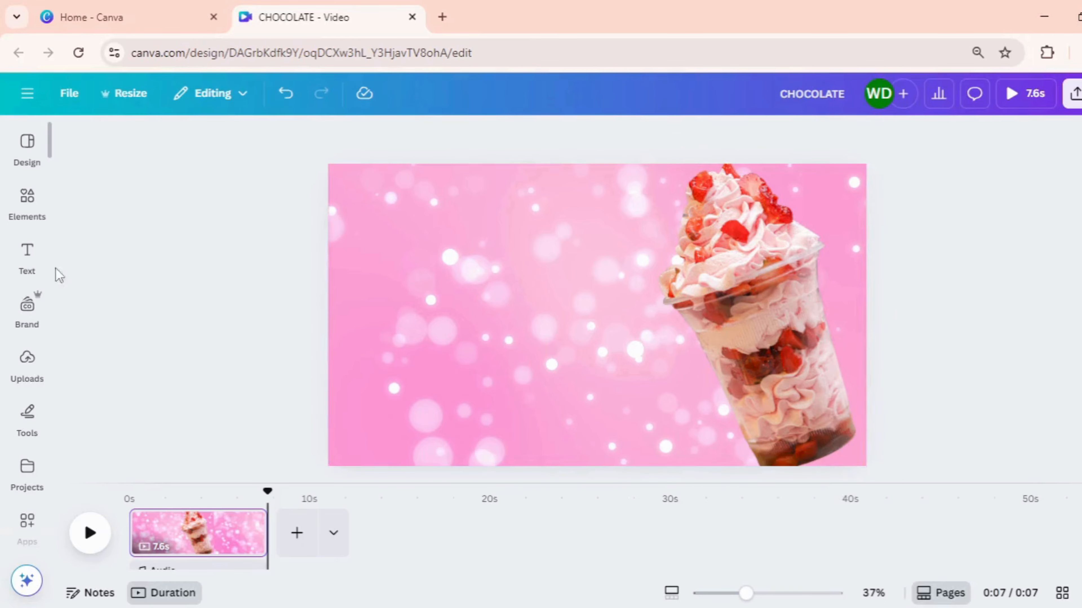
Add a heading with the text "STRAWBERRY" to the page
{"action": "left_click", "coordinate": [27, 256]}
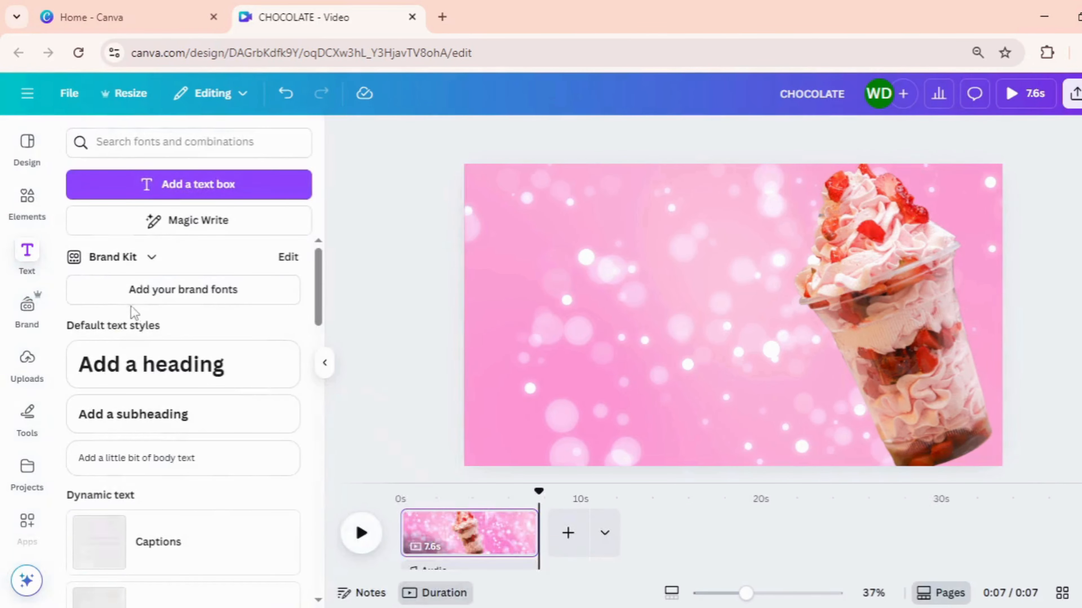
{"action": "left_click", "coordinate": [219, 373]}
{"action": "type", "text": "S"}
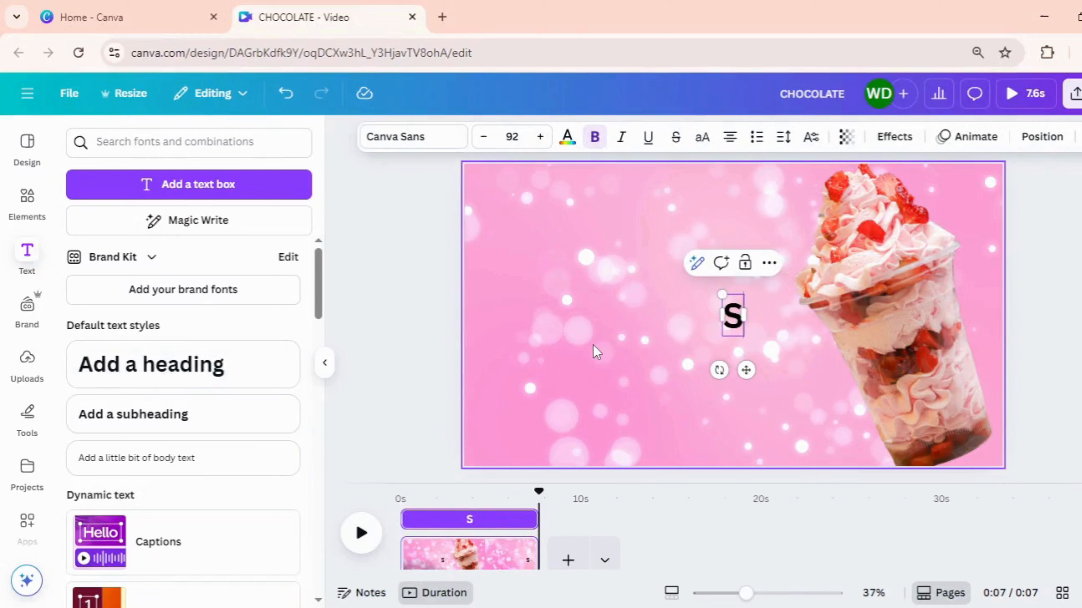
{"action": "type", "text": "TRAWBERRY"}
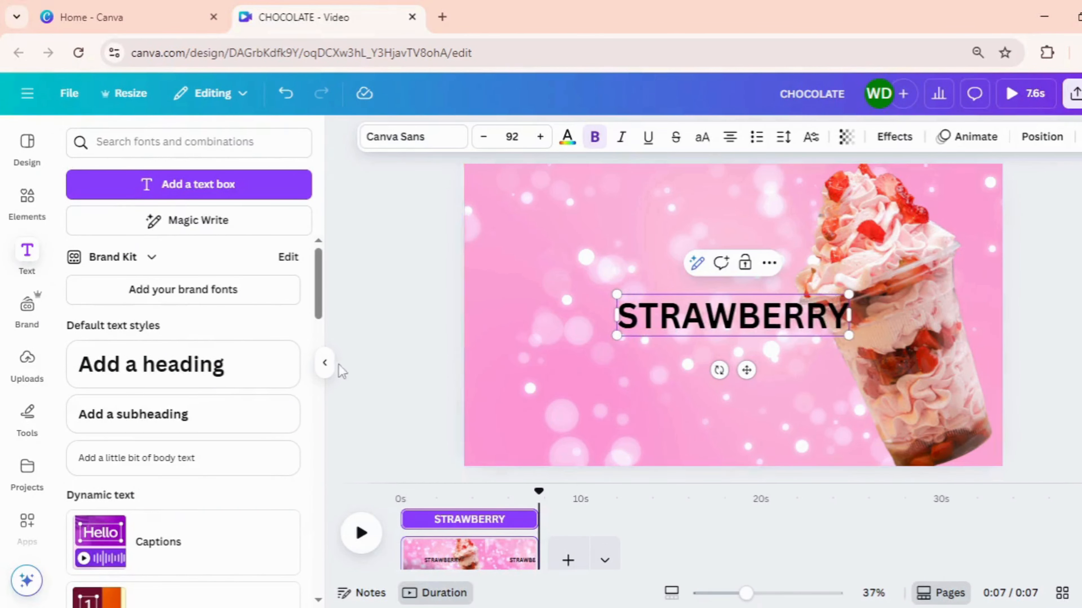
{"action": "left_click", "coordinate": [325, 363]}
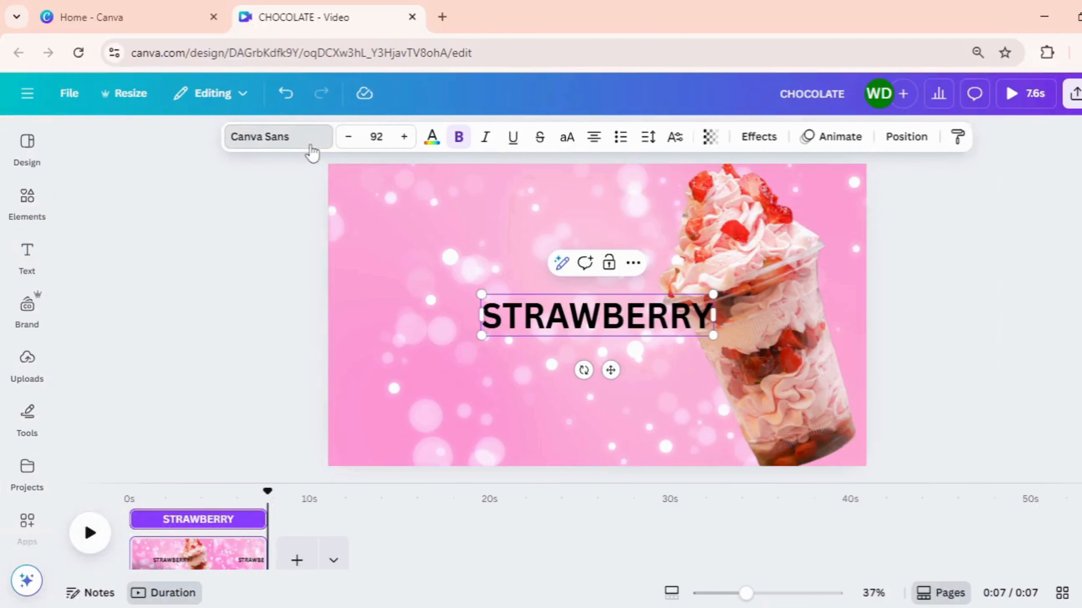
Change the STRAWBERRY heading's font to Abril Fatface and move the heading left, clear of the sundae cup
{"action": "left_click", "coordinate": [277, 136]}
{"action": "scroll", "coordinate": [198, 375], "scroll_direction": "down", "scroll_amount": 4}
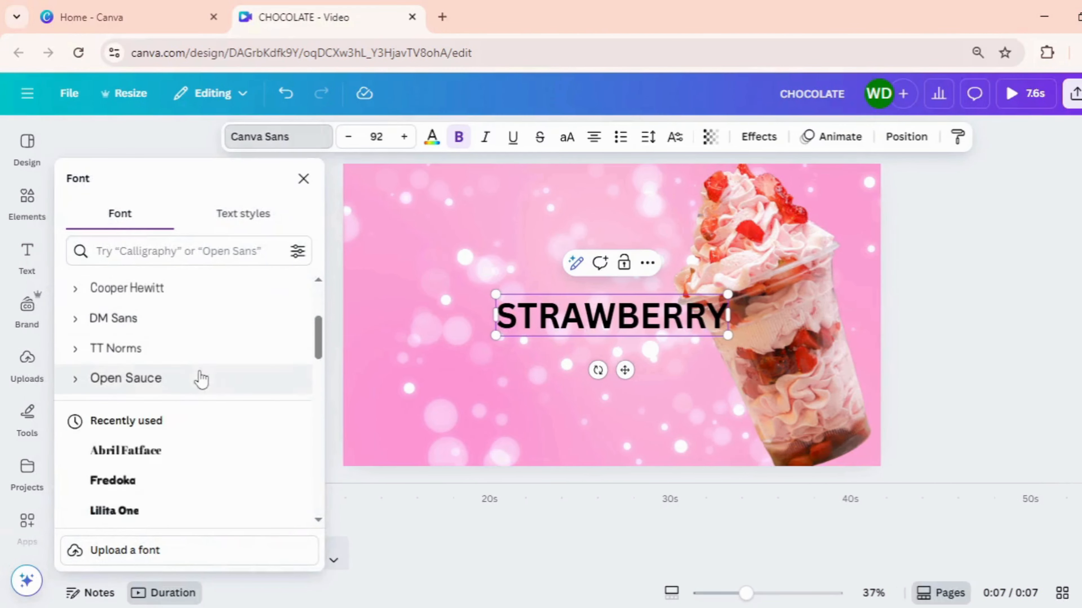
{"action": "left_click", "coordinate": [189, 464]}
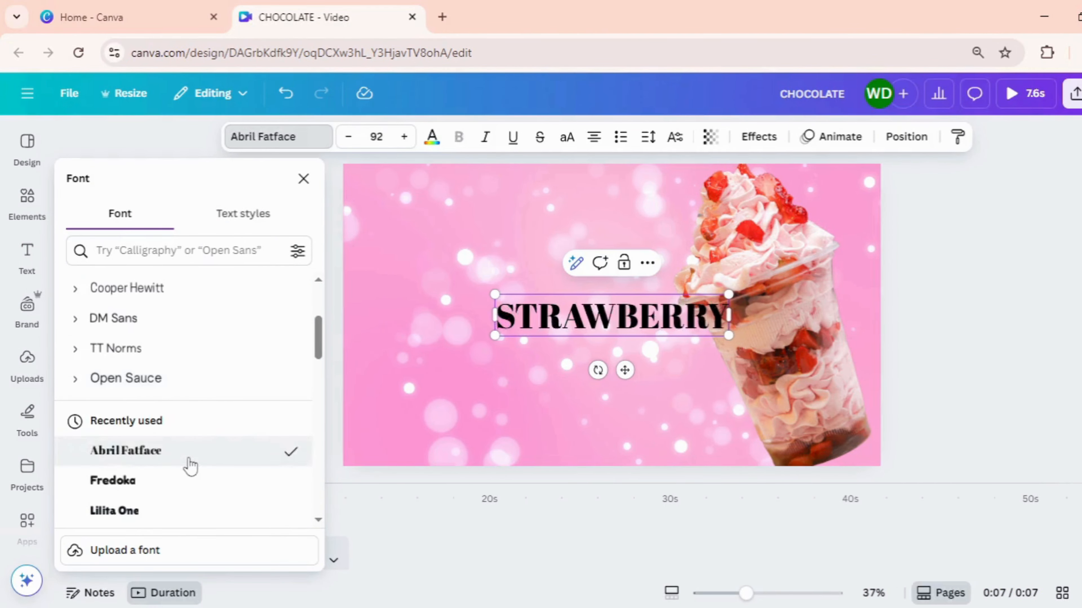
{"action": "left_click", "coordinate": [473, 391]}
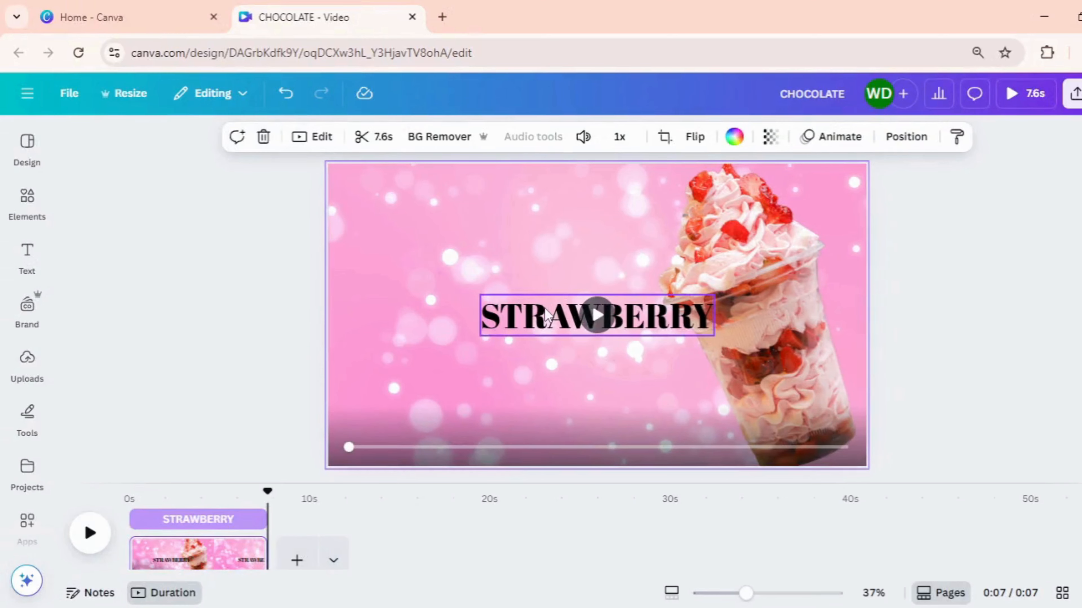
{"action": "left_click_drag", "start_coordinate": [544, 308], "coordinate": [487, 310]}
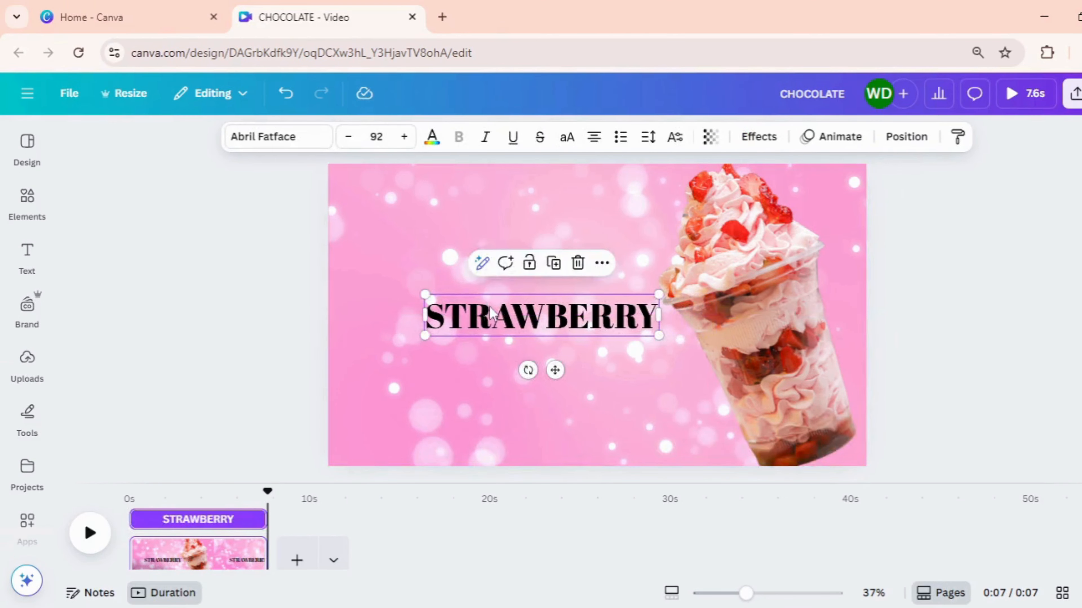
Colour the STRAWBERRY heading white and apply the Outline text effect
{"action": "left_click", "coordinate": [432, 137]}
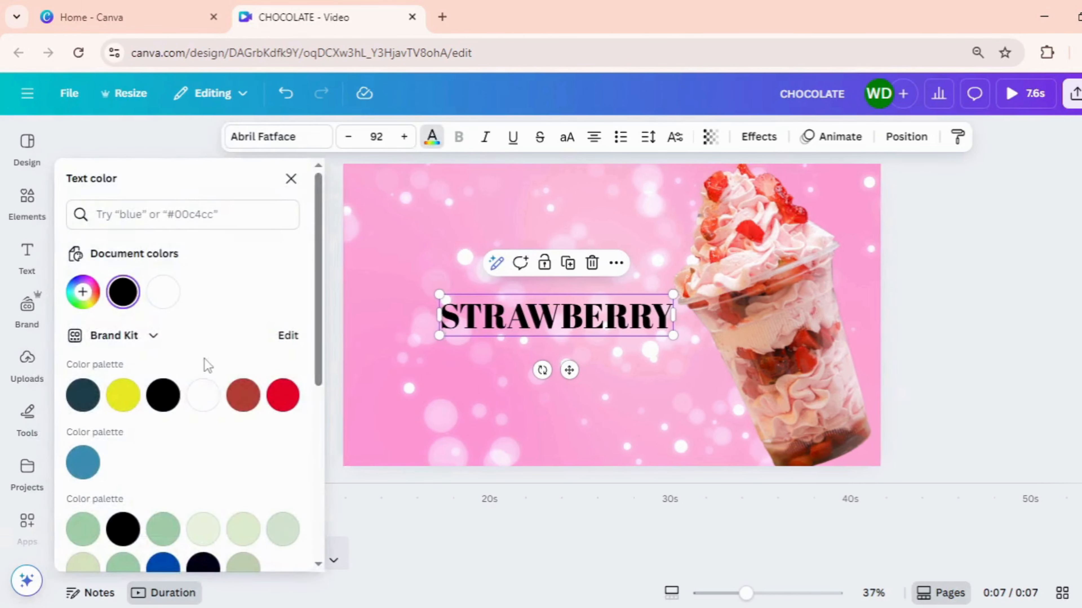
{"action": "left_click", "coordinate": [203, 395]}
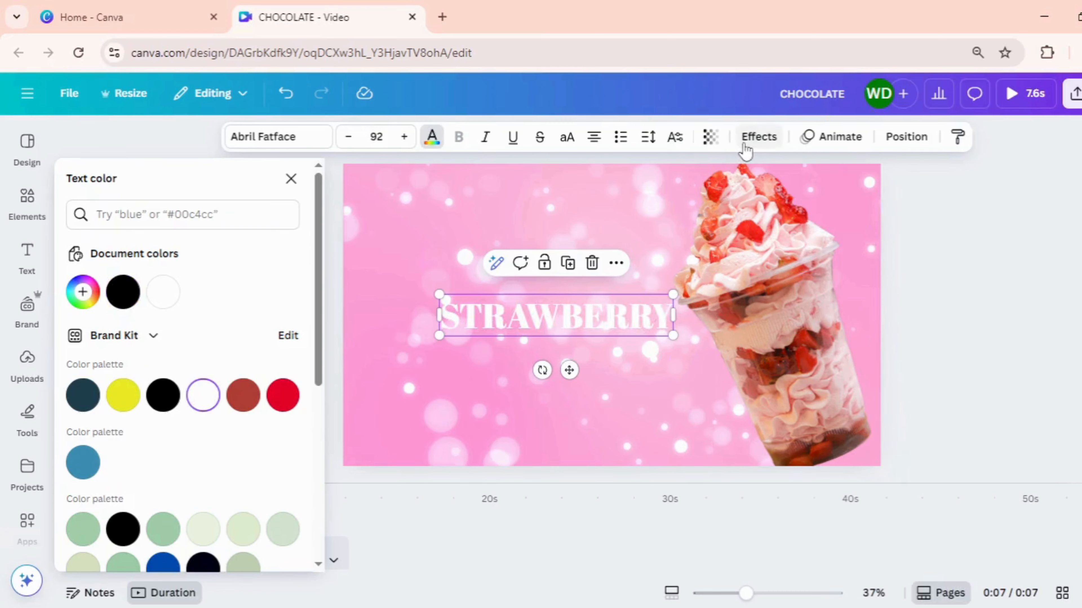
{"action": "left_click", "coordinate": [756, 137]}
{"action": "left_click", "coordinate": [259, 390]}
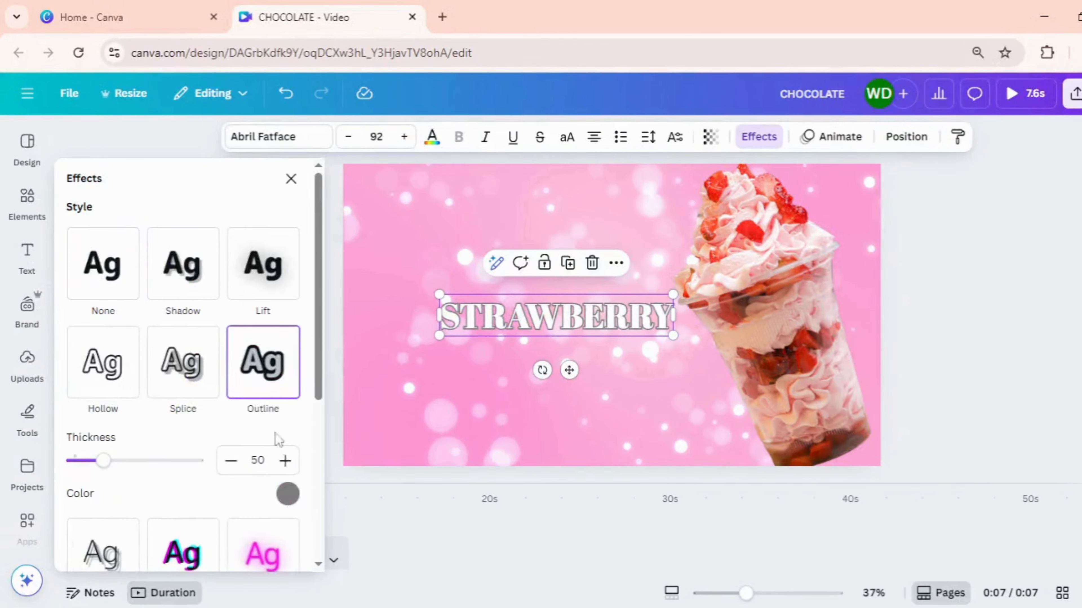
Give the heading's outline a custom dark pink colour and a thickness of 69
{"action": "left_click", "coordinate": [288, 494]}
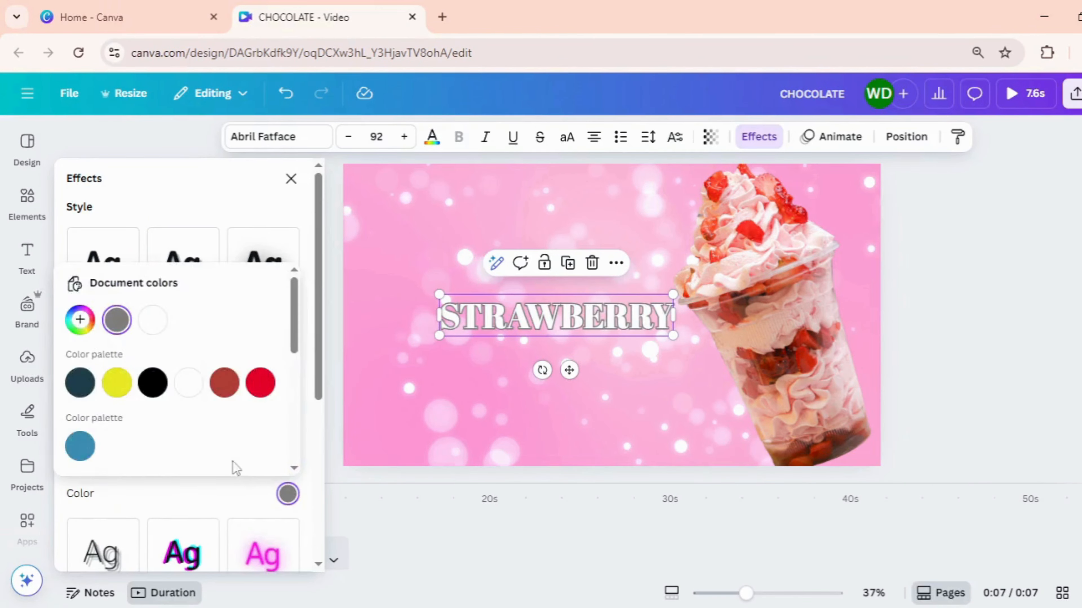
{"action": "left_click", "coordinate": [87, 333]}
{"action": "left_click", "coordinate": [267, 447]}
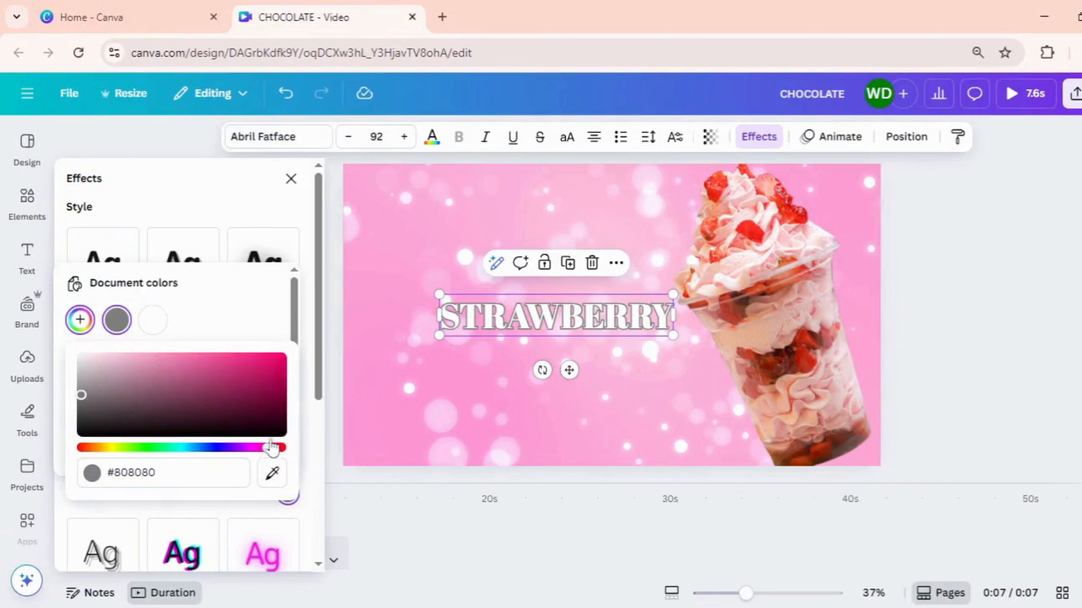
{"action": "left_click", "coordinate": [271, 378]}
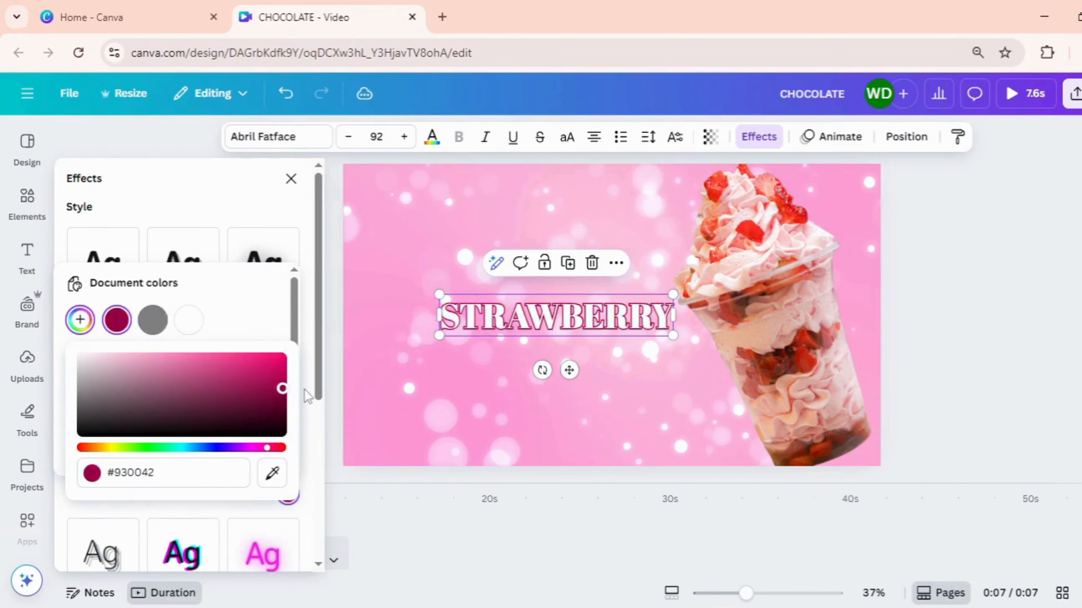
{"action": "left_click", "coordinate": [232, 517]}
{"action": "left_click_drag", "start_coordinate": [136, 461], "coordinate": [123, 462]}
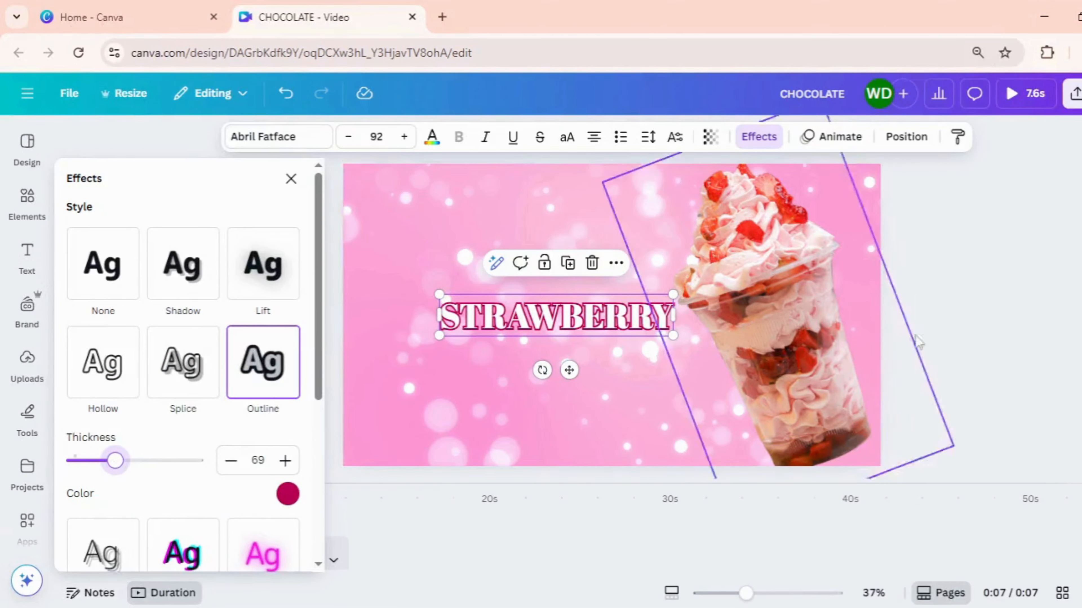
{"action": "left_click", "coordinate": [945, 332]}
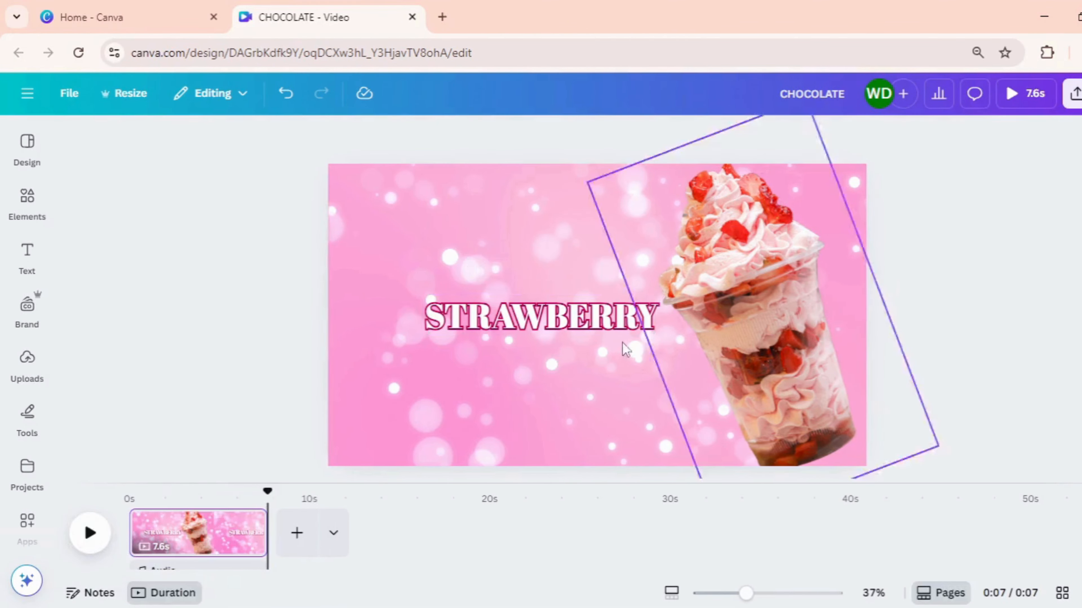
Duplicate the STRAWBERRY heading, place the copy just below the original and change its text to "ICE CREAM"
{"action": "left_click", "coordinate": [557, 319]}
{"action": "left_click", "coordinate": [556, 272]}
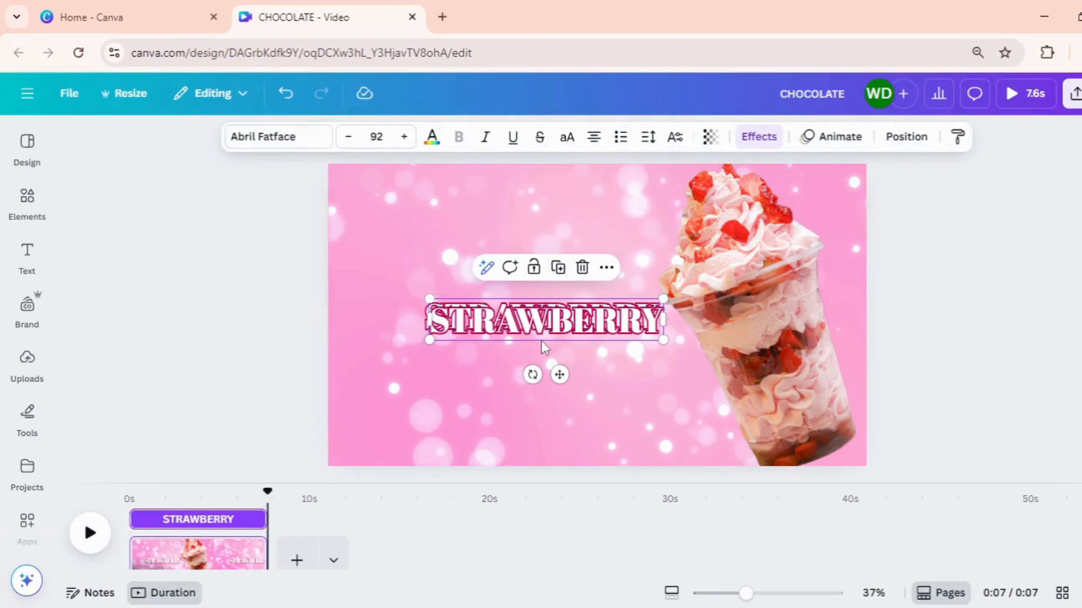
{"action": "left_click_drag", "start_coordinate": [546, 340], "coordinate": [551, 366]}
{"action": "double_click", "coordinate": [548, 353]}
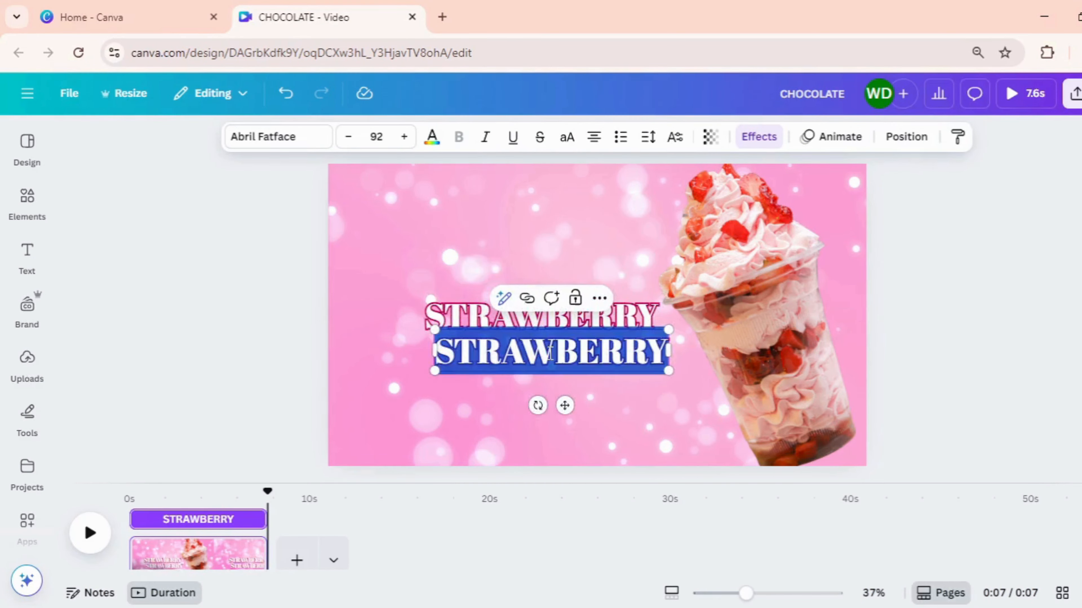
{"action": "key", "text": "BackSpace"}
{"action": "type", "text": "ICE"}
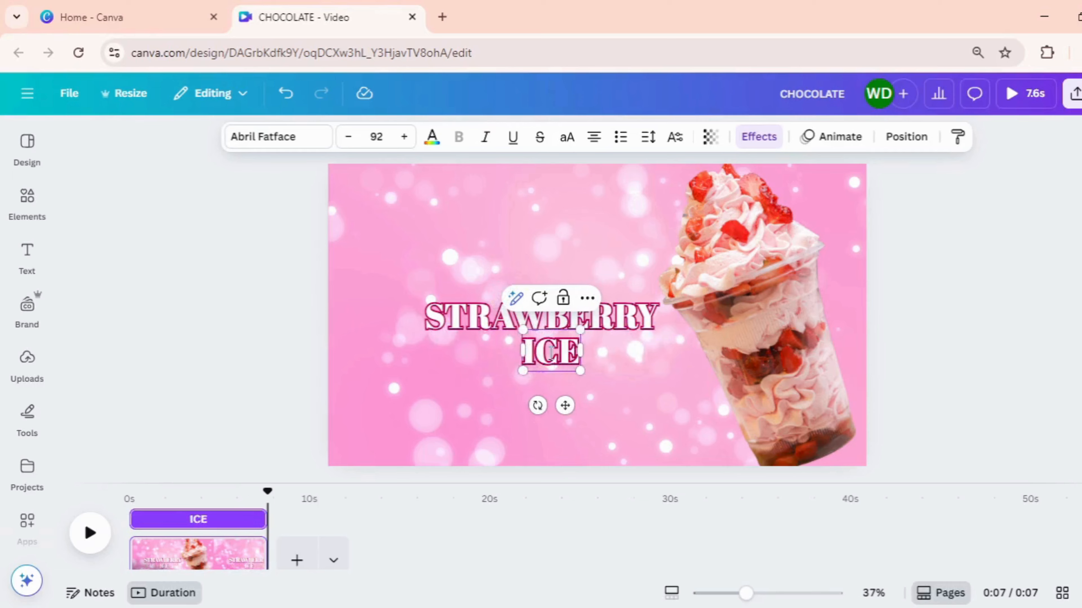
{"action": "type", "text": " CREAM"}
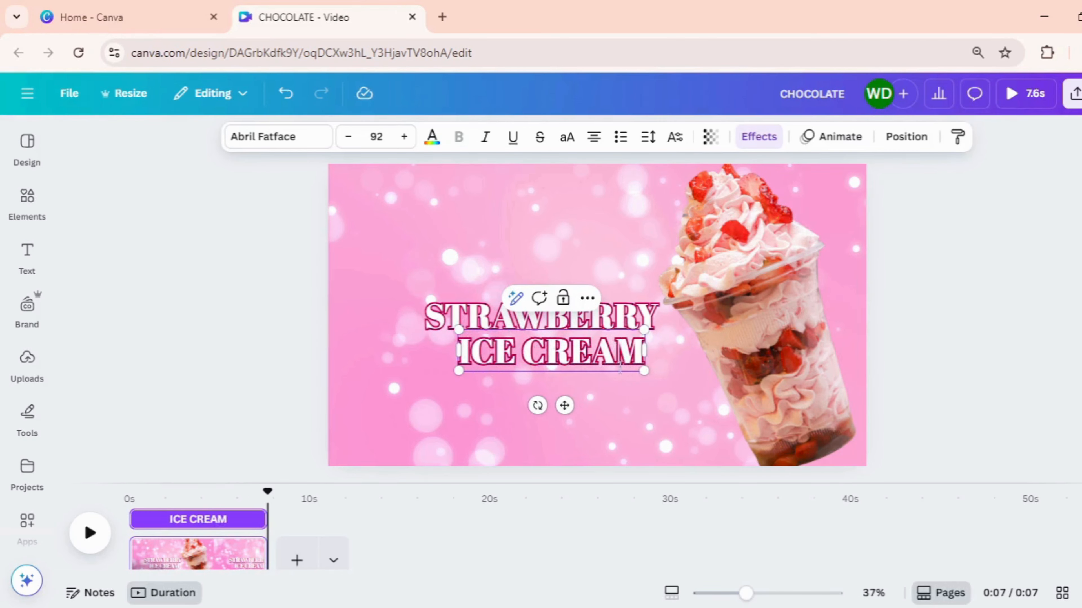
Shrink the ICE CREAM heading to font size 66.2 and place it beneath the right end of STRAWBERRY
{"action": "left_click_drag", "start_coordinate": [644, 370], "coordinate": [610, 350]}
{"action": "left_click", "coordinate": [624, 394]}
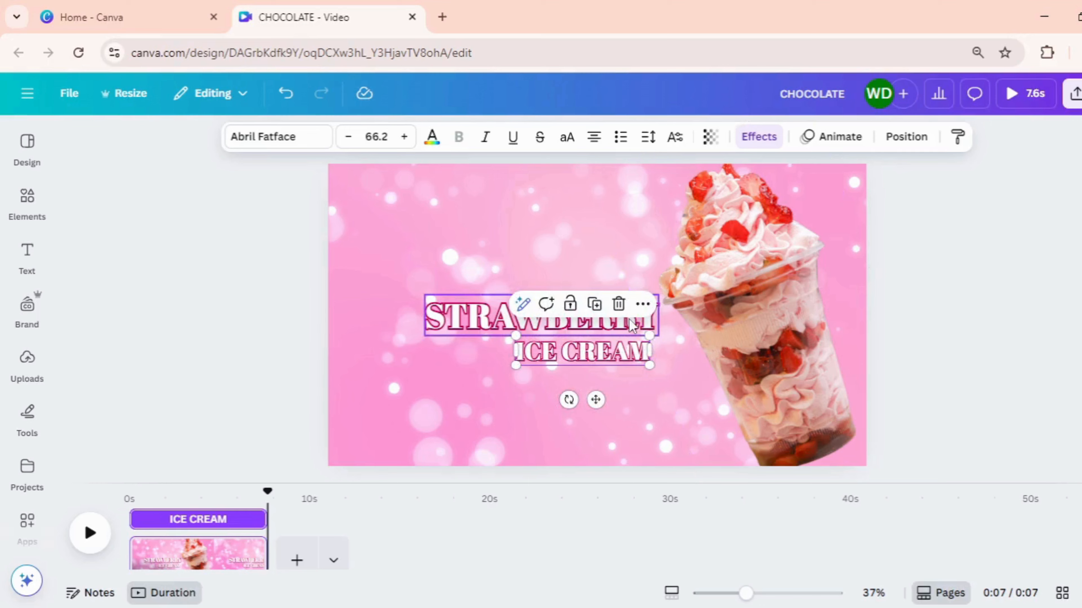
Nudge the sundae image slightly left and bring it in front of the headings
{"action": "left_click", "coordinate": [693, 342]}
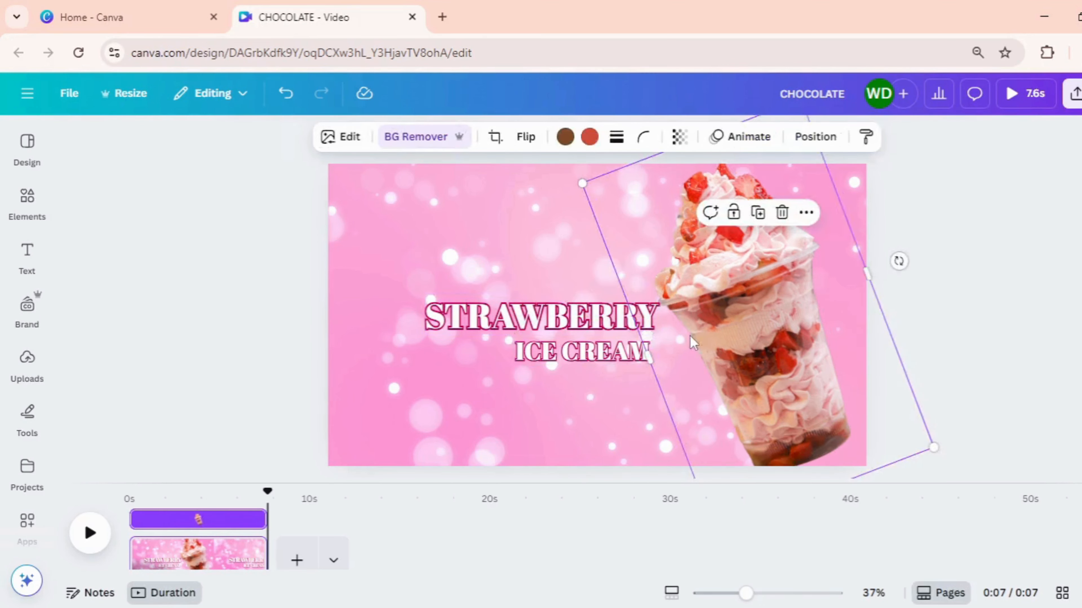
{"action": "left_click", "coordinate": [566, 331]}
{"action": "right_click", "coordinate": [724, 309]}
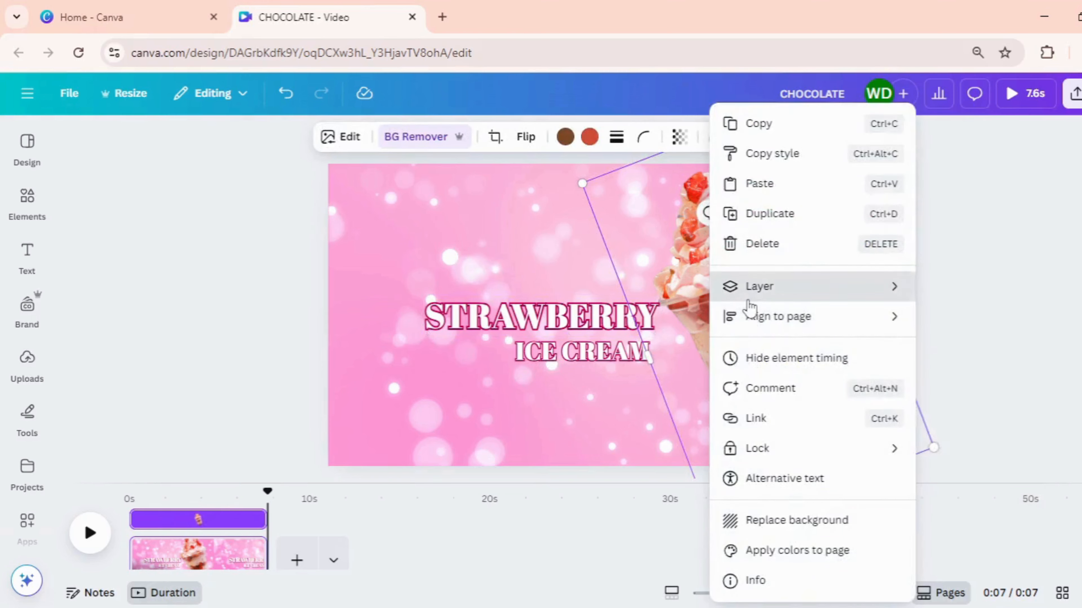
{"action": "mouse_move", "coordinate": [749, 305]}
{"action": "left_click", "coordinate": [973, 316]}
{"action": "left_click", "coordinate": [937, 302]}
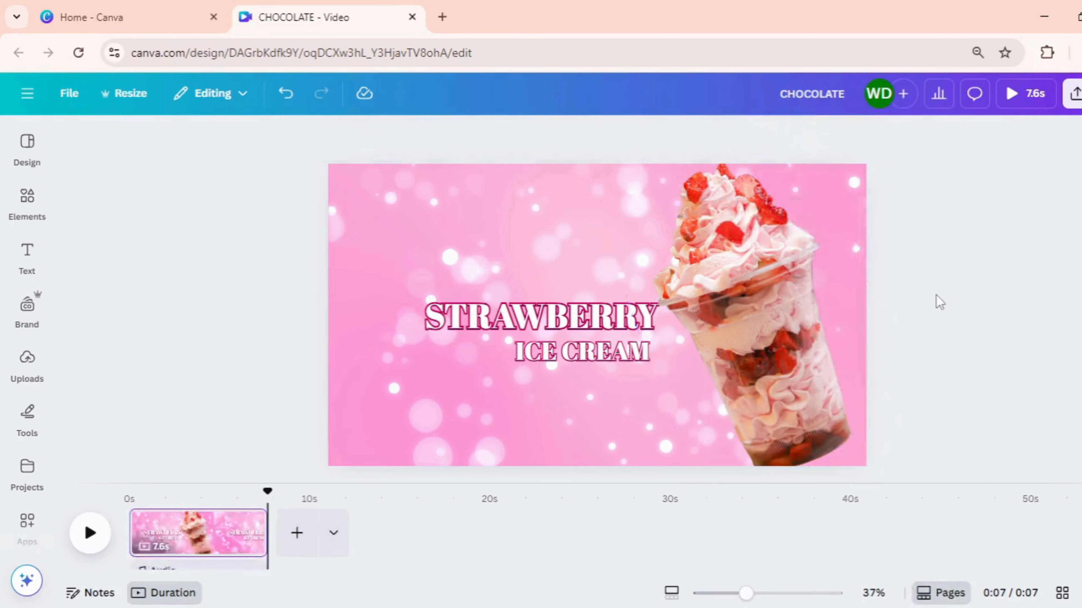
Apply the Baseline animation to the sundae image on both enter and exit, at minimum speed
{"action": "left_click", "coordinate": [721, 325]}
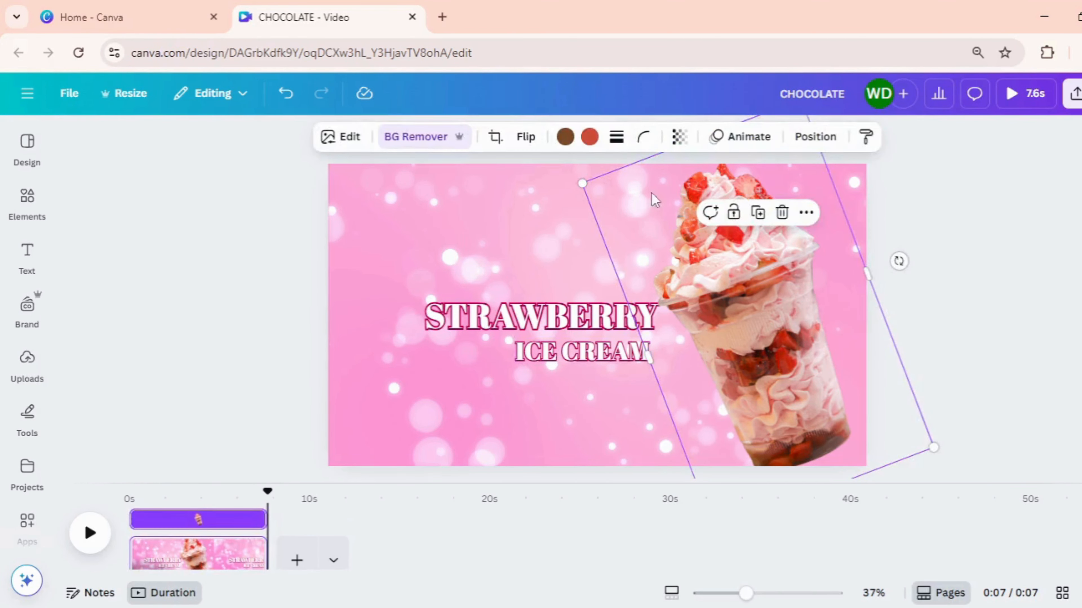
{"action": "left_click", "coordinate": [745, 145]}
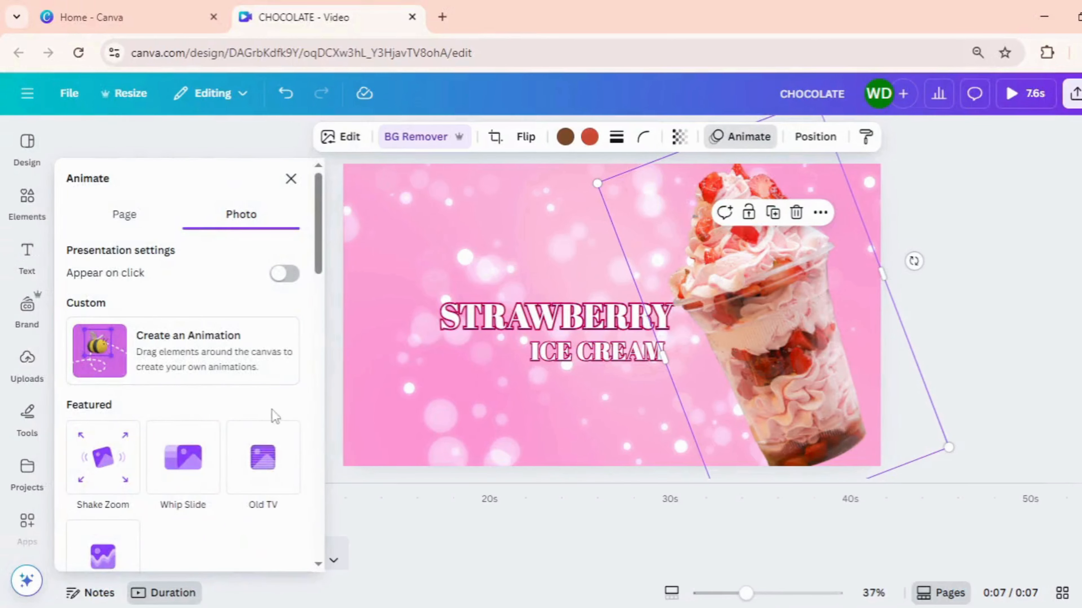
{"action": "scroll", "coordinate": [273, 421], "scroll_direction": "down", "scroll_amount": 10}
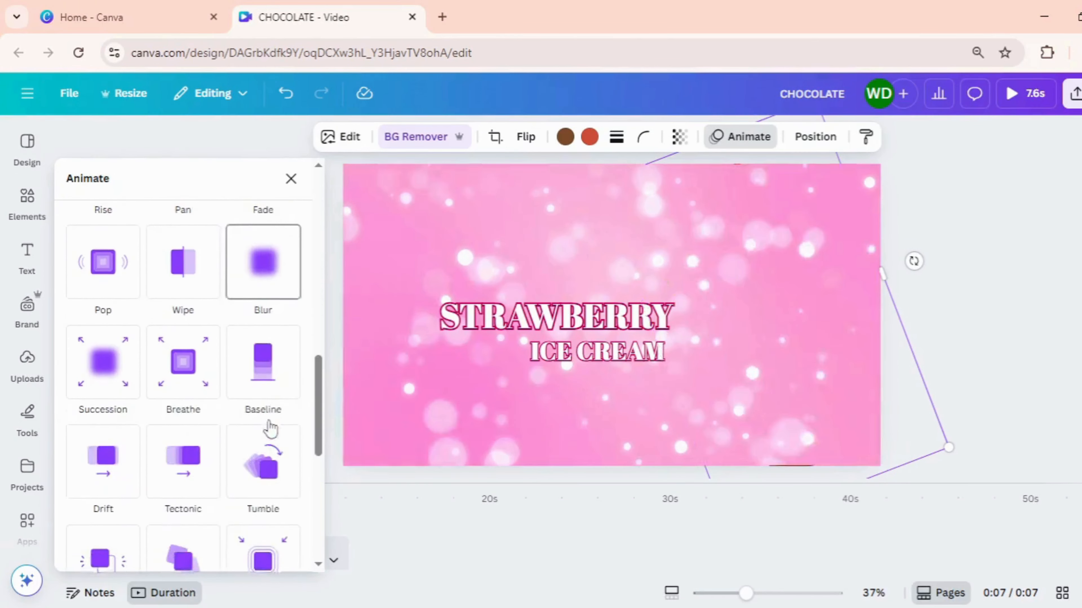
{"action": "left_click", "coordinate": [262, 394]}
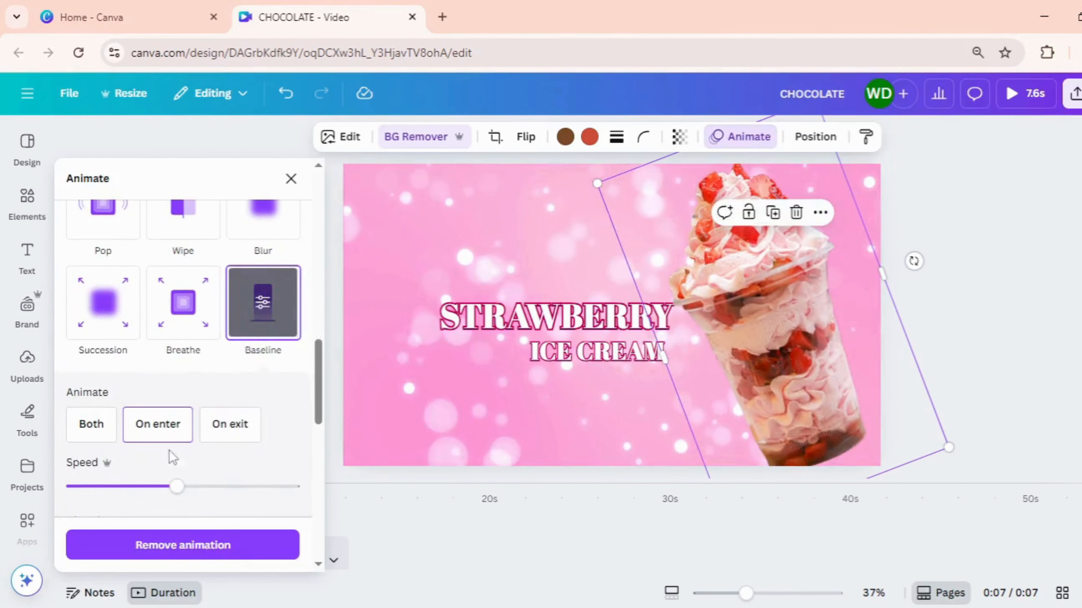
{"action": "left_click_drag", "start_coordinate": [160, 494], "coordinate": [78, 492]}
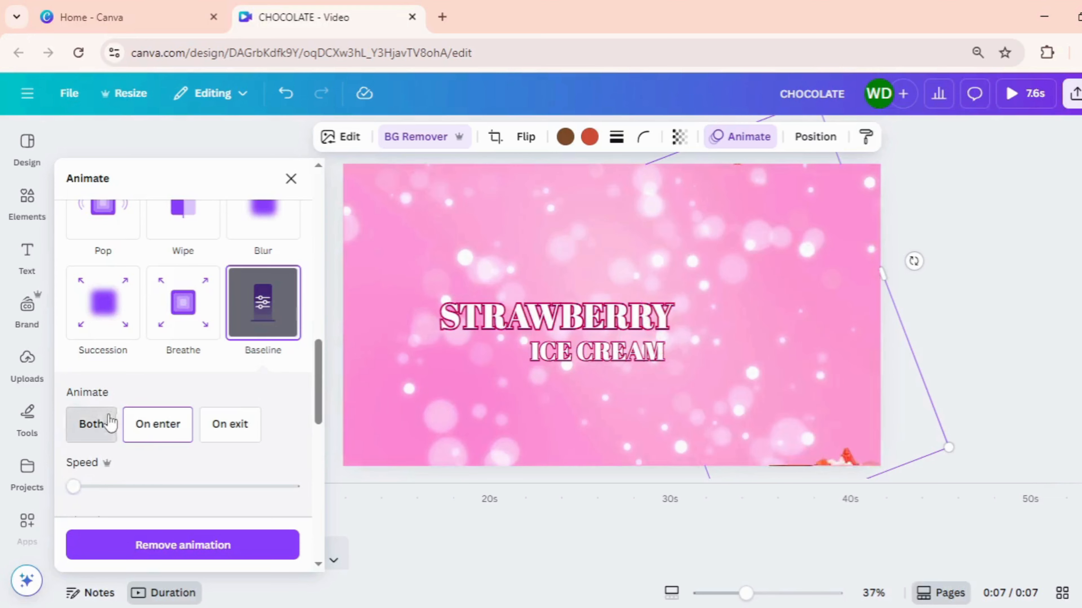
{"action": "left_click", "coordinate": [107, 423]}
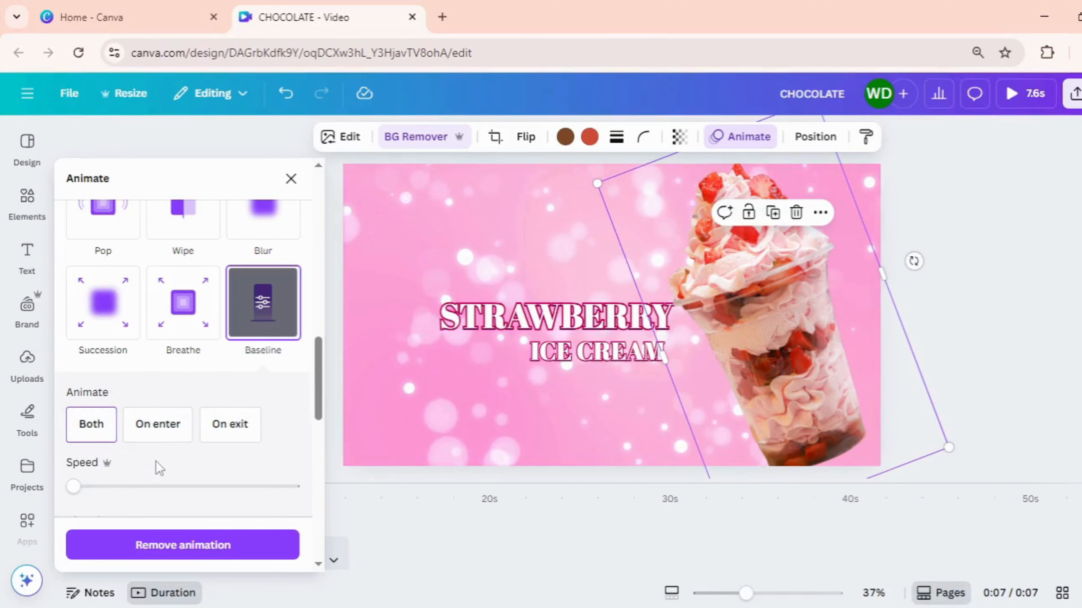
{"action": "scroll", "coordinate": [190, 481], "scroll_direction": "down", "scroll_amount": 2}
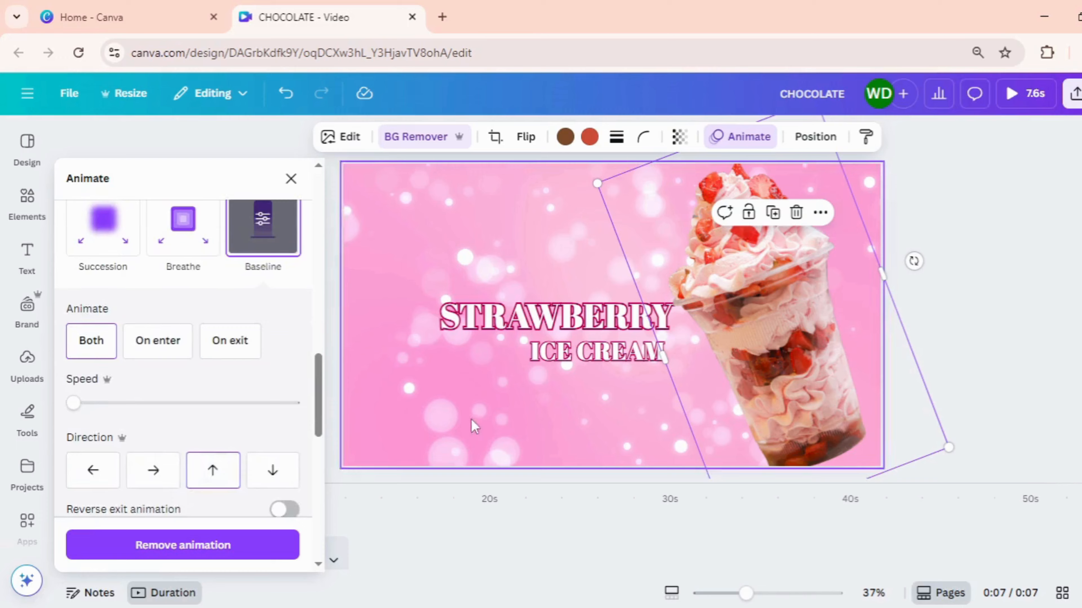
Animate the STRAWBERRY heading with Baseline on both enter and exit, leftward direction, minimum speed and reversed exit animation
{"action": "left_click", "coordinate": [539, 331]}
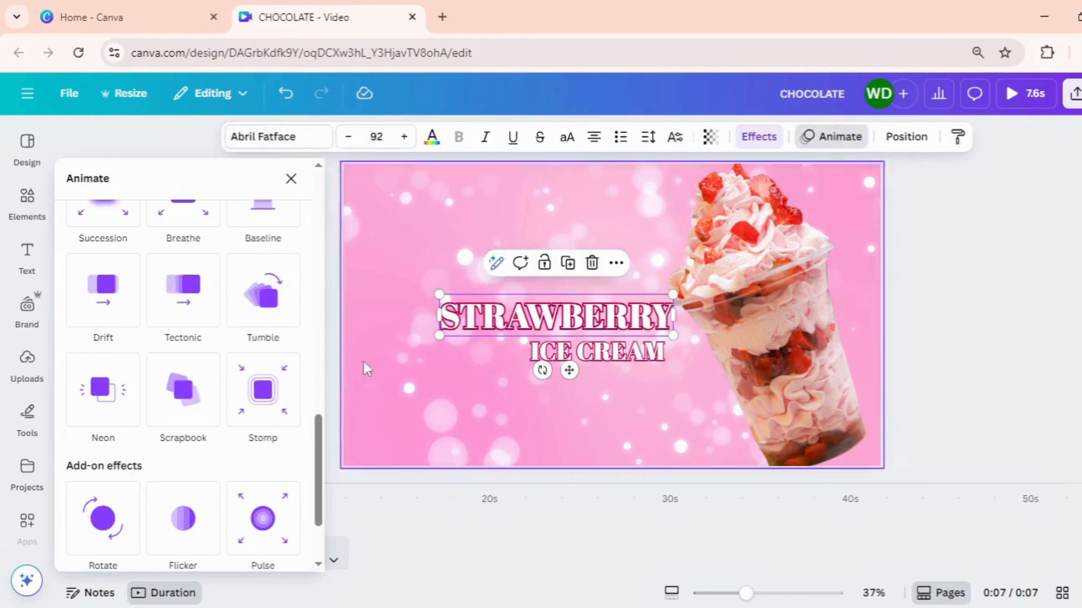
{"action": "scroll", "coordinate": [255, 298], "scroll_direction": "up", "scroll_amount": 2}
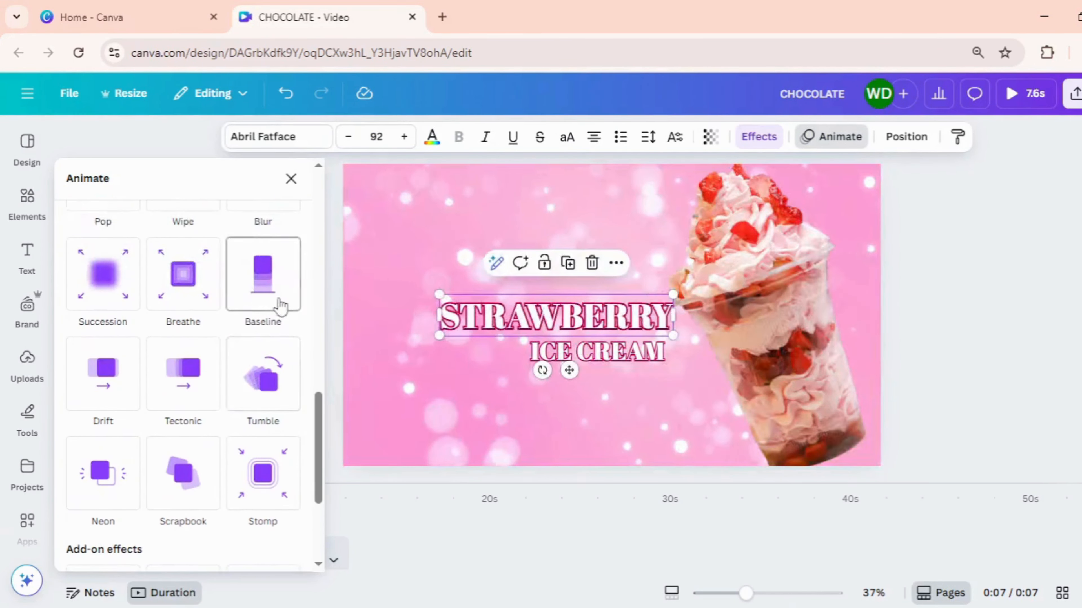
{"action": "left_click", "coordinate": [260, 298]}
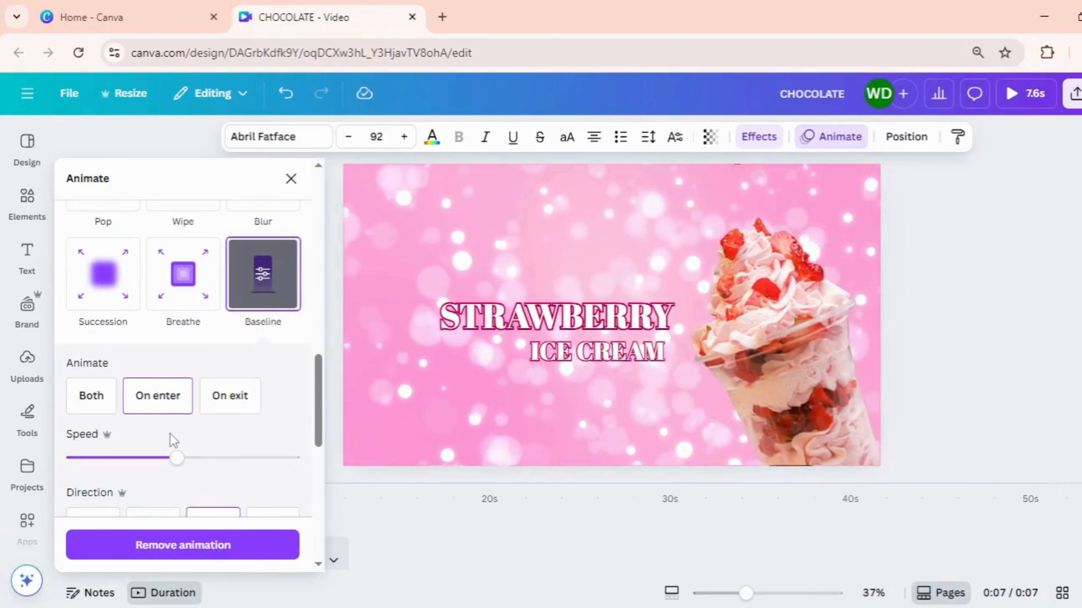
{"action": "left_click", "coordinate": [89, 394]}
{"action": "scroll", "coordinate": [104, 403], "scroll_direction": "down", "scroll_amount": 4}
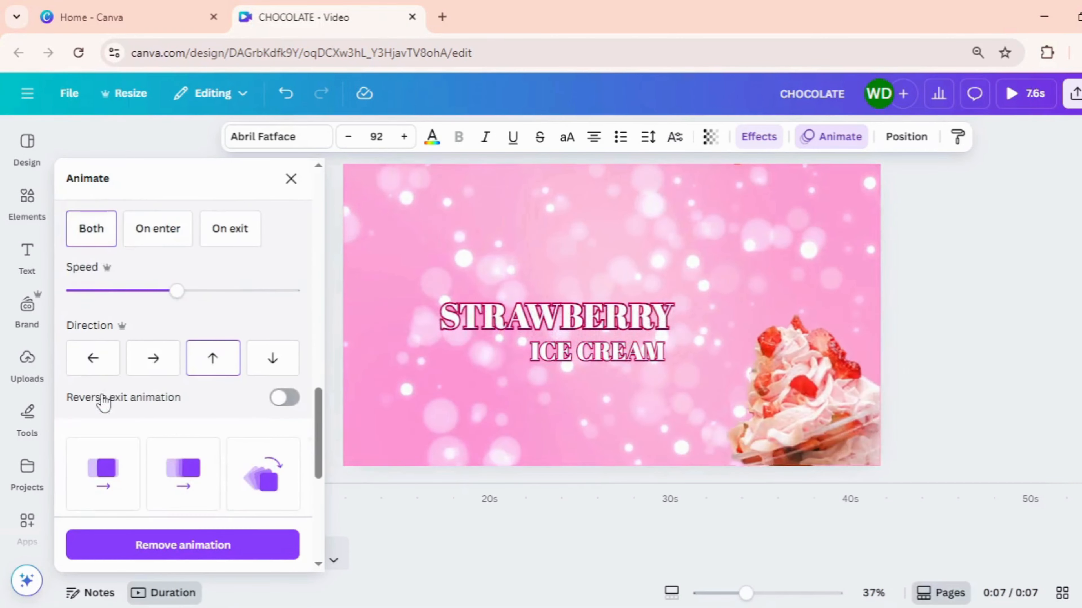
{"action": "left_click", "coordinate": [116, 356]}
{"action": "left_click_drag", "start_coordinate": [177, 290], "coordinate": [56, 294]}
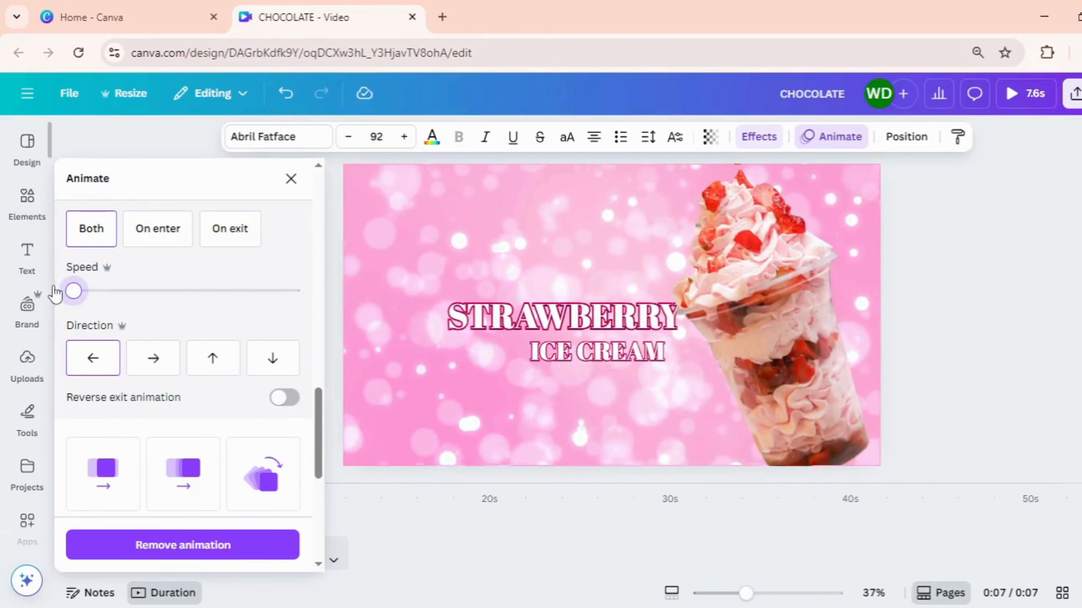
{"action": "left_click", "coordinate": [284, 399]}
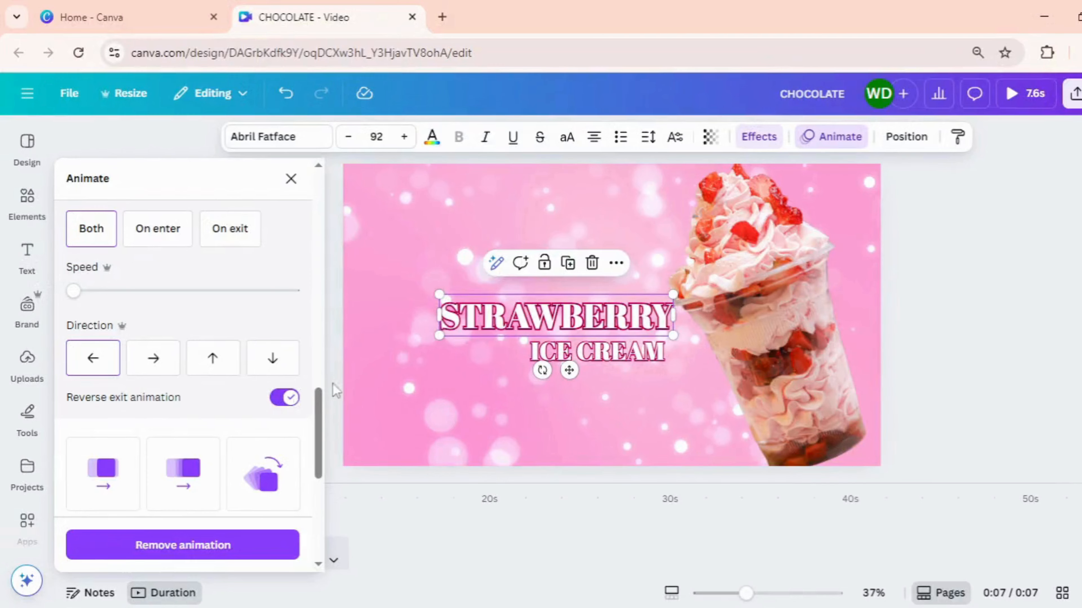
Give the ICE CREAM heading the Baseline animation on enter and exit, leftward, at minimum speed, with the exit reversed
{"action": "left_click", "coordinate": [604, 359]}
{"action": "left_click", "coordinate": [262, 328]}
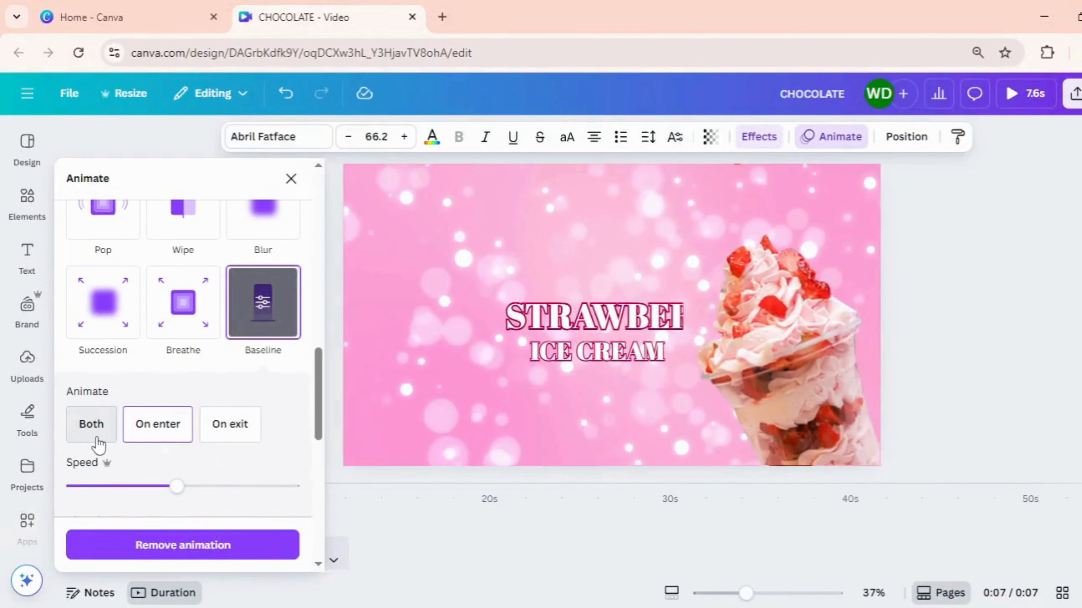
{"action": "left_click", "coordinate": [94, 426]}
{"action": "left_click_drag", "start_coordinate": [170, 486], "coordinate": [73, 486]}
{"action": "scroll", "coordinate": [152, 478], "scroll_direction": "down", "scroll_amount": 2}
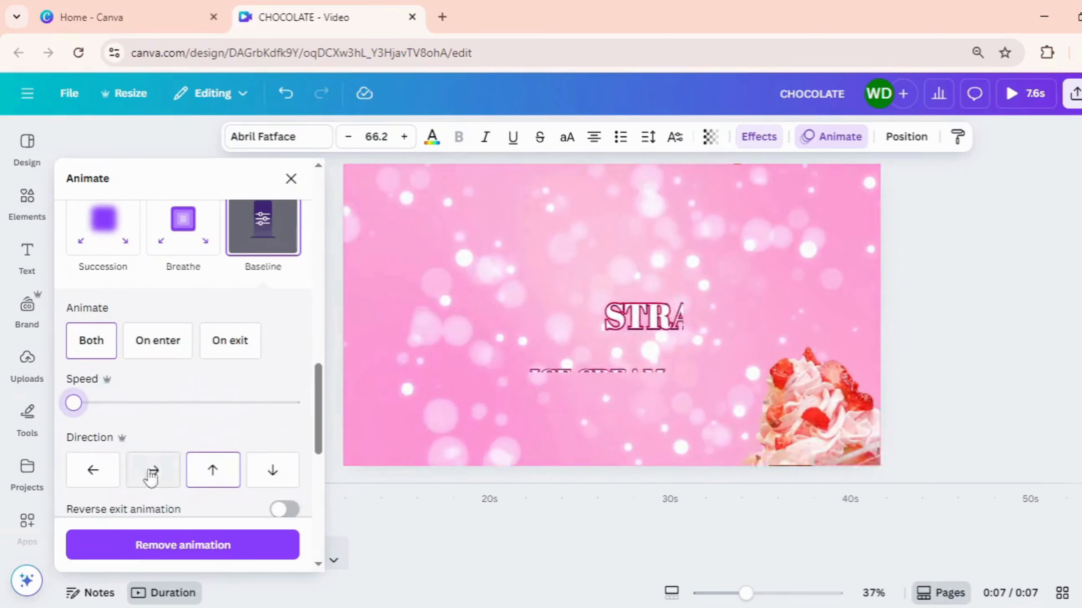
{"action": "left_click", "coordinate": [285, 510]}
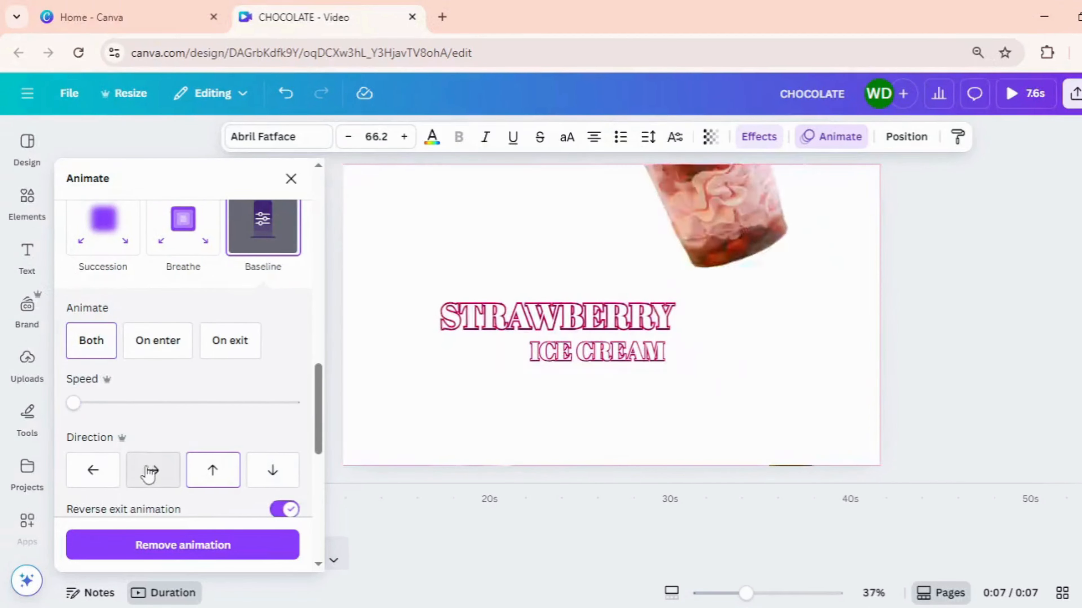
{"action": "left_click", "coordinate": [112, 474]}
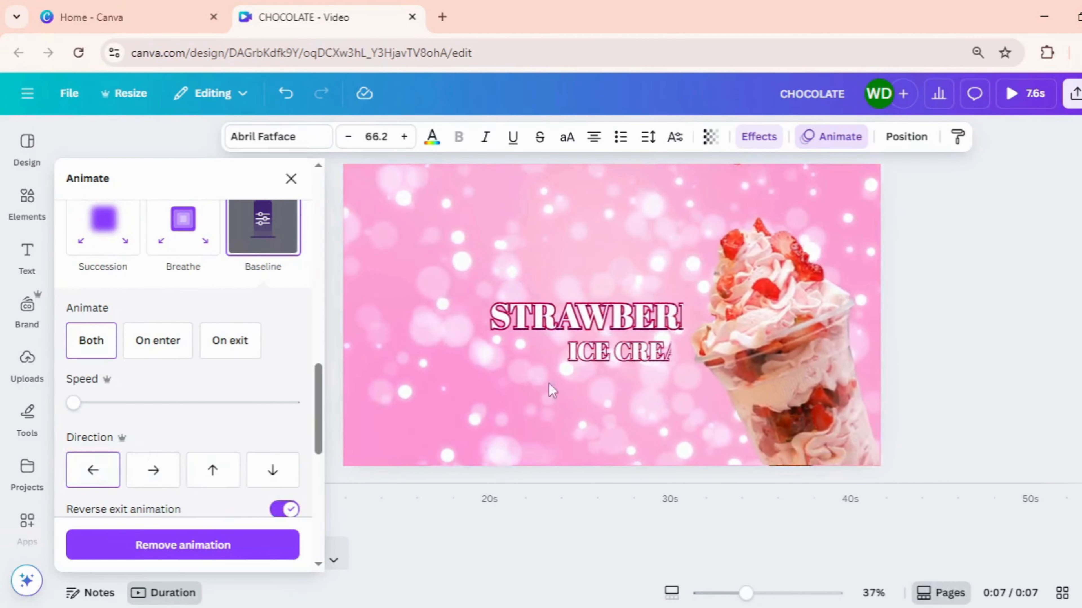
Enable the reversed exit animation for the sundae image and close the animation settings
{"action": "left_click", "coordinate": [753, 343]}
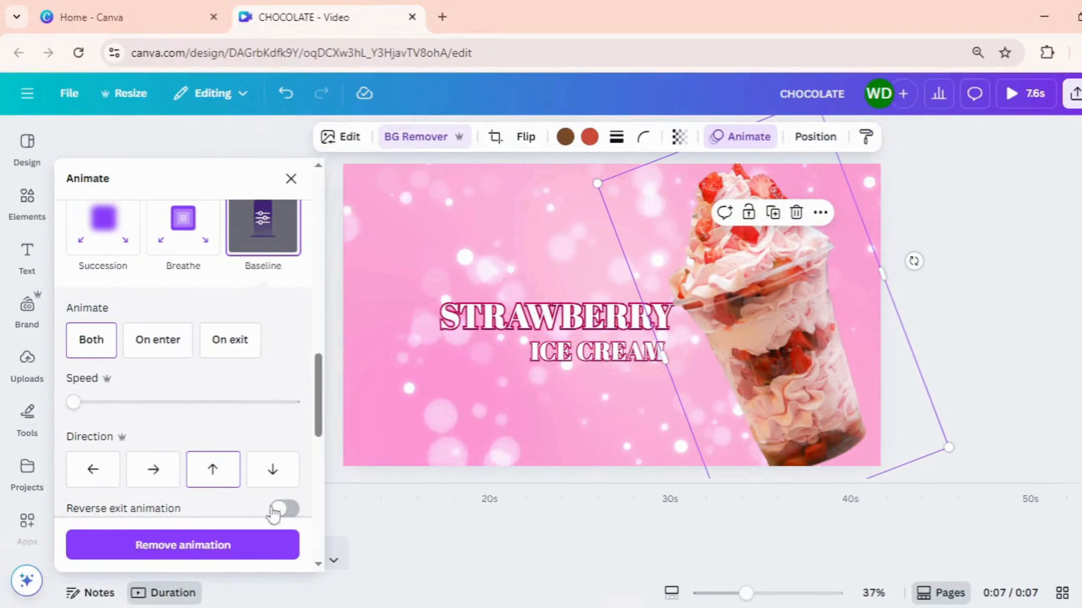
{"action": "left_click", "coordinate": [284, 510]}
{"action": "key", "text": "Escape"}
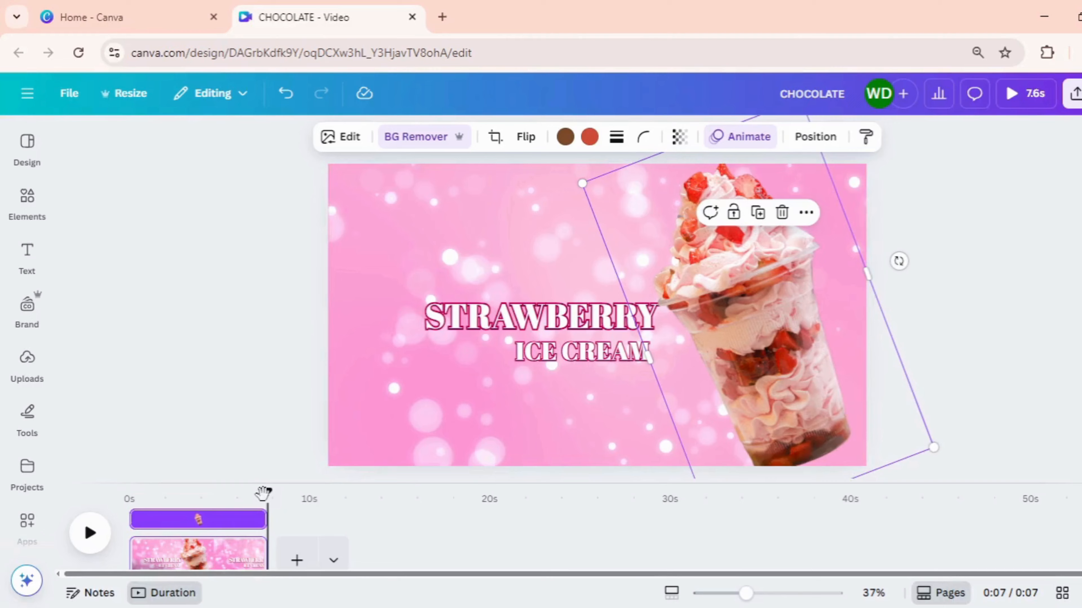
Trim the STRAWBERRY heading's timing so it runs from about 3 s to about 7 s
{"action": "left_click_drag", "start_coordinate": [262, 493], "coordinate": [130, 490]}
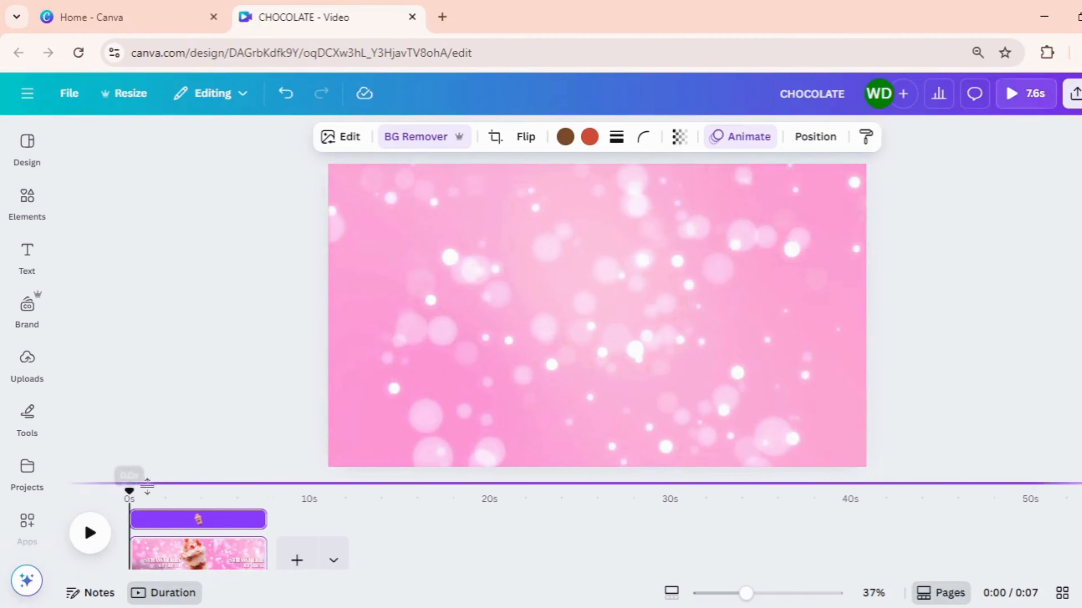
{"action": "left_click", "coordinate": [172, 533]}
{"action": "left_click", "coordinate": [504, 330]}
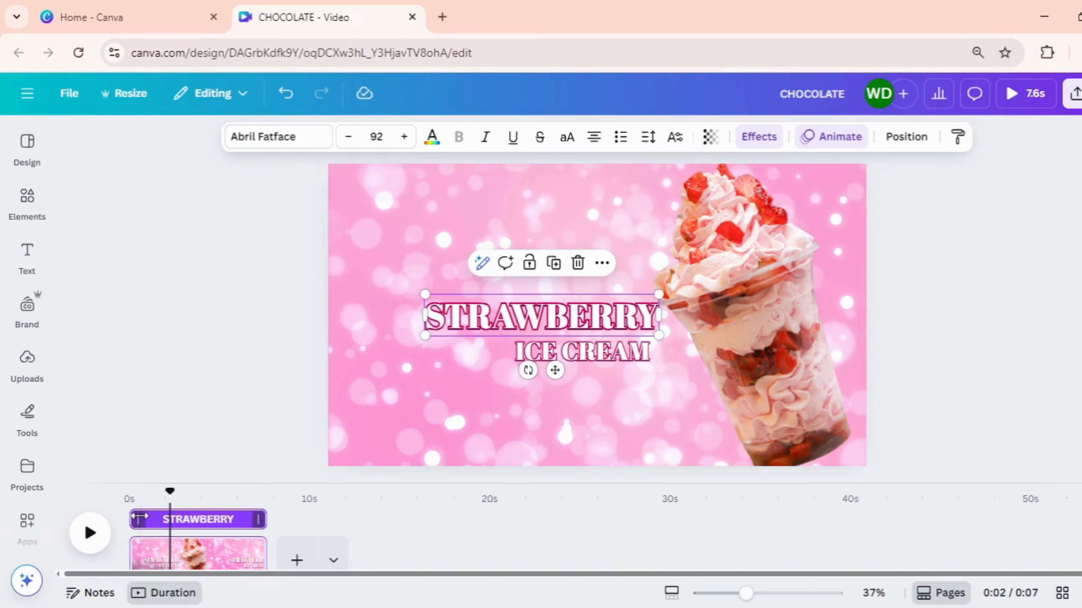
{"action": "left_click_drag", "start_coordinate": [138, 516], "coordinate": [146, 517]}
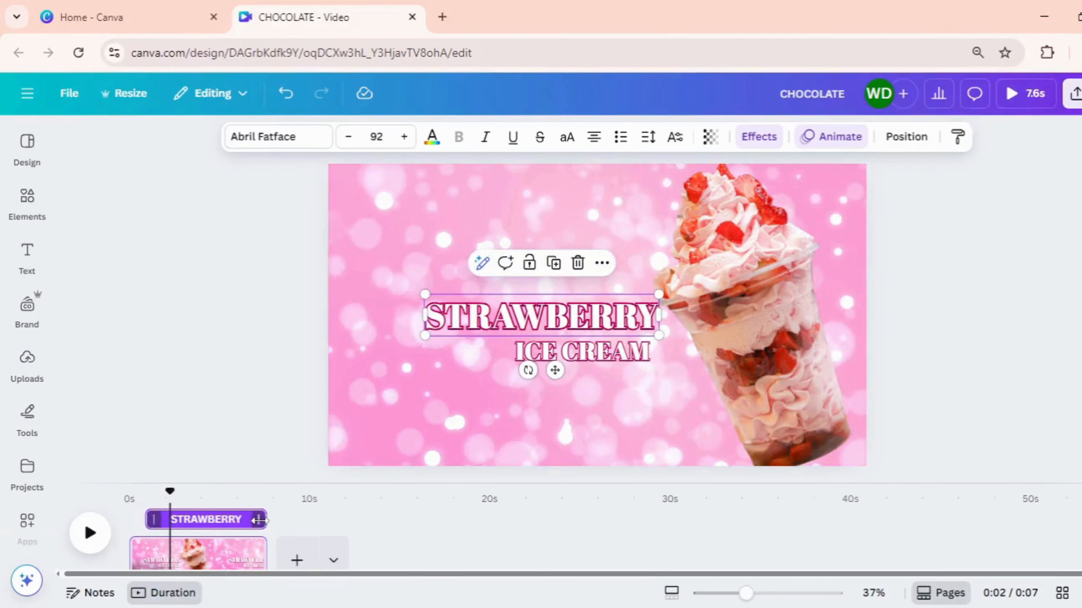
{"action": "left_click_drag", "start_coordinate": [258, 520], "coordinate": [246, 519]}
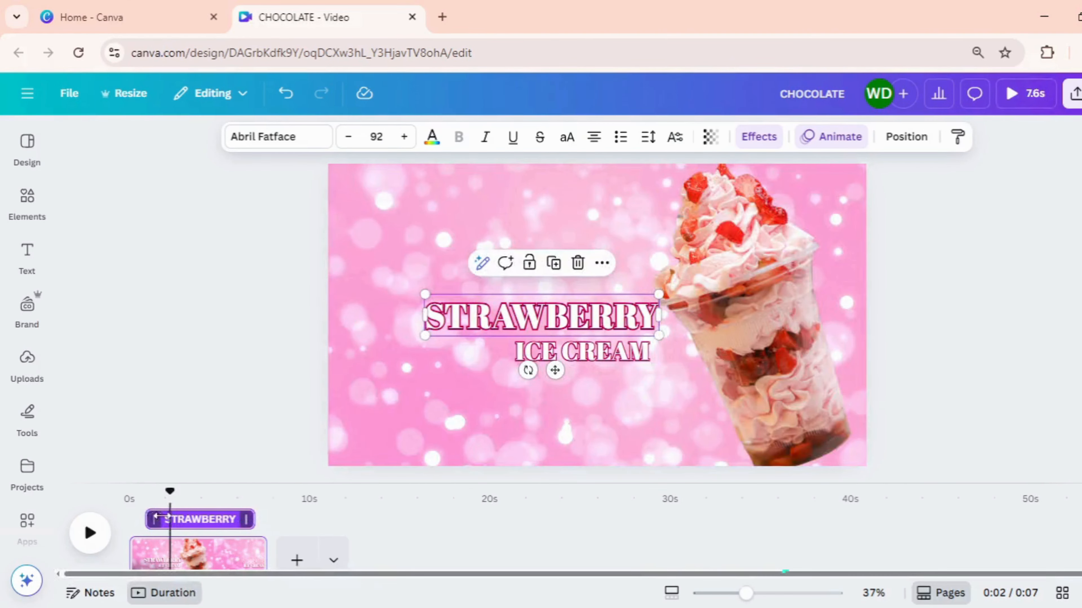
{"action": "left_click_drag", "start_coordinate": [157, 517], "coordinate": [196, 519]}
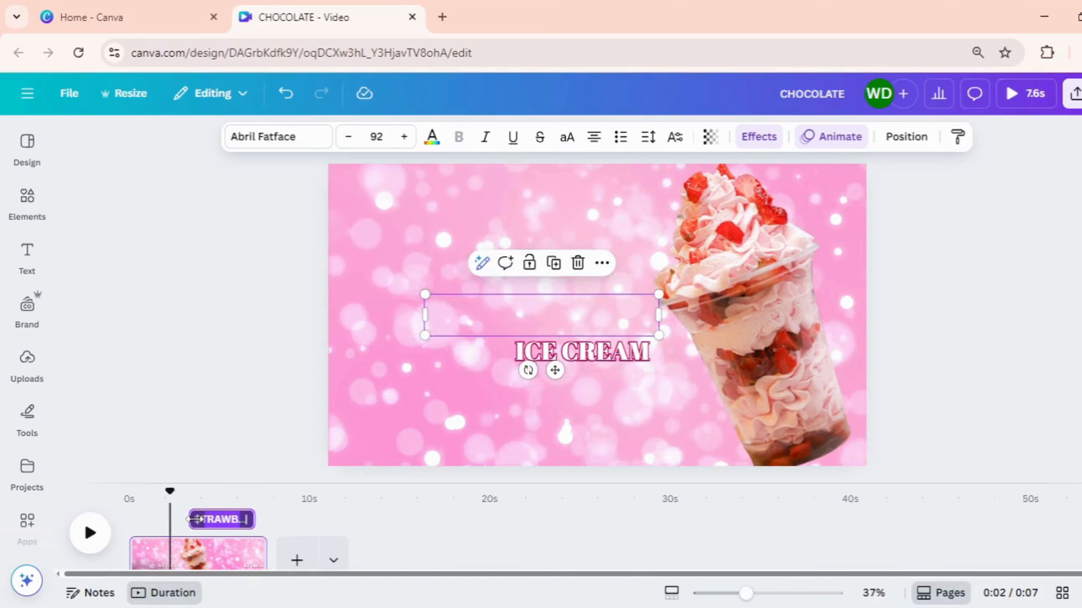
Trim the ICE CREAM heading's timing to about 4 s through 7 s and play the video from the start
{"action": "left_click", "coordinate": [556, 356]}
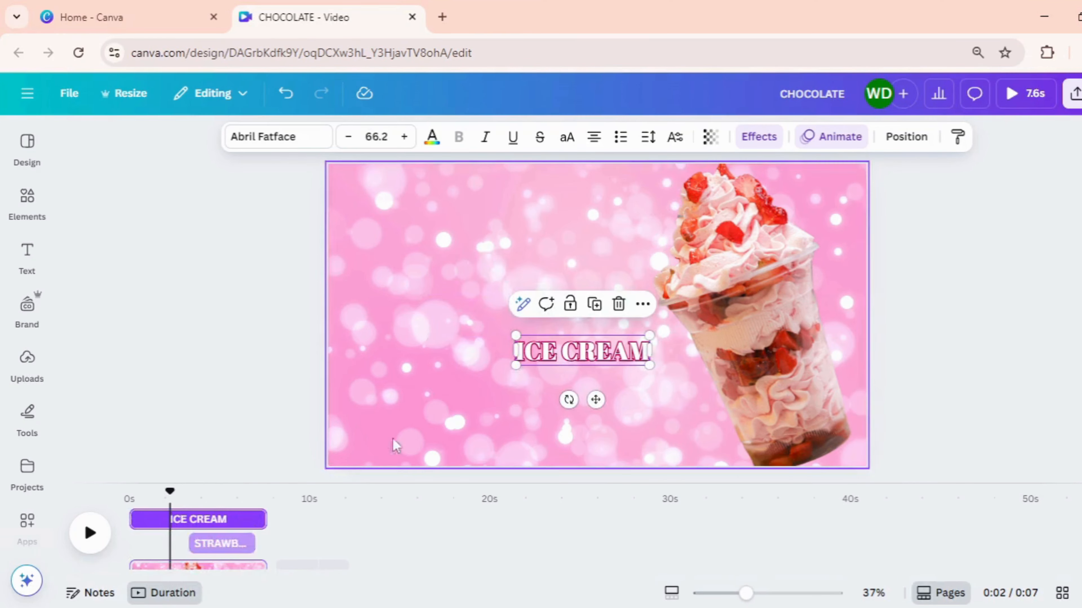
{"action": "left_click_drag", "start_coordinate": [137, 517], "coordinate": [242, 525]}
{"action": "left_click", "coordinate": [140, 497]}
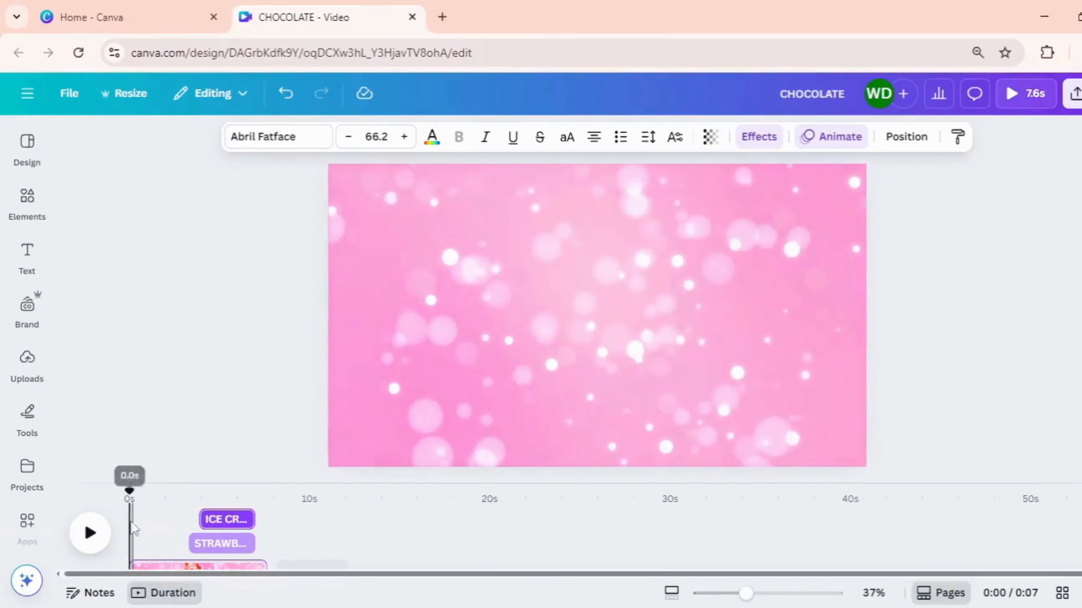
{"action": "left_click", "coordinate": [101, 542]}
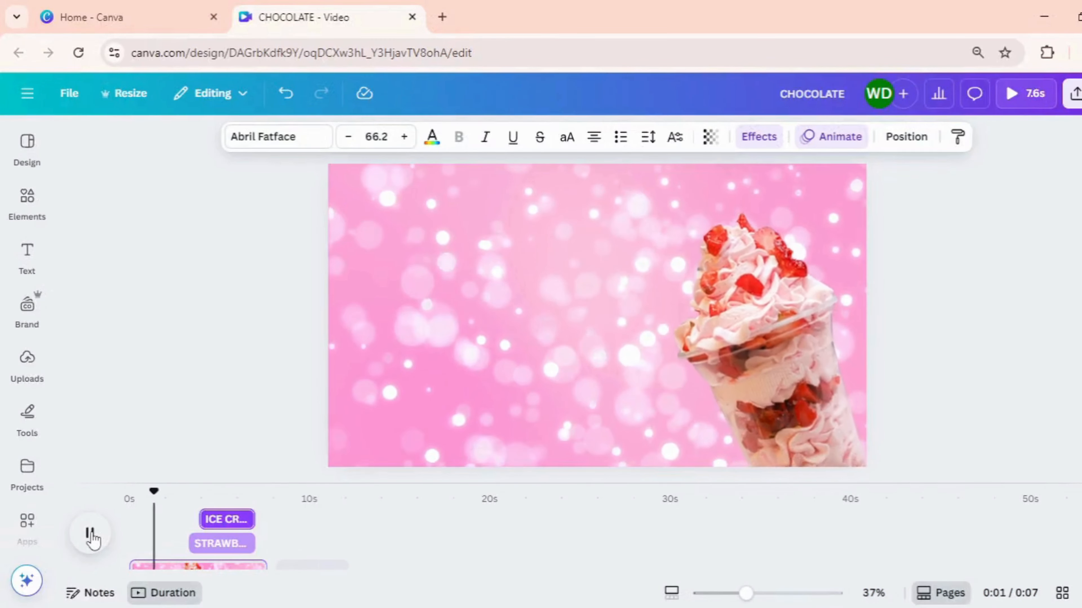